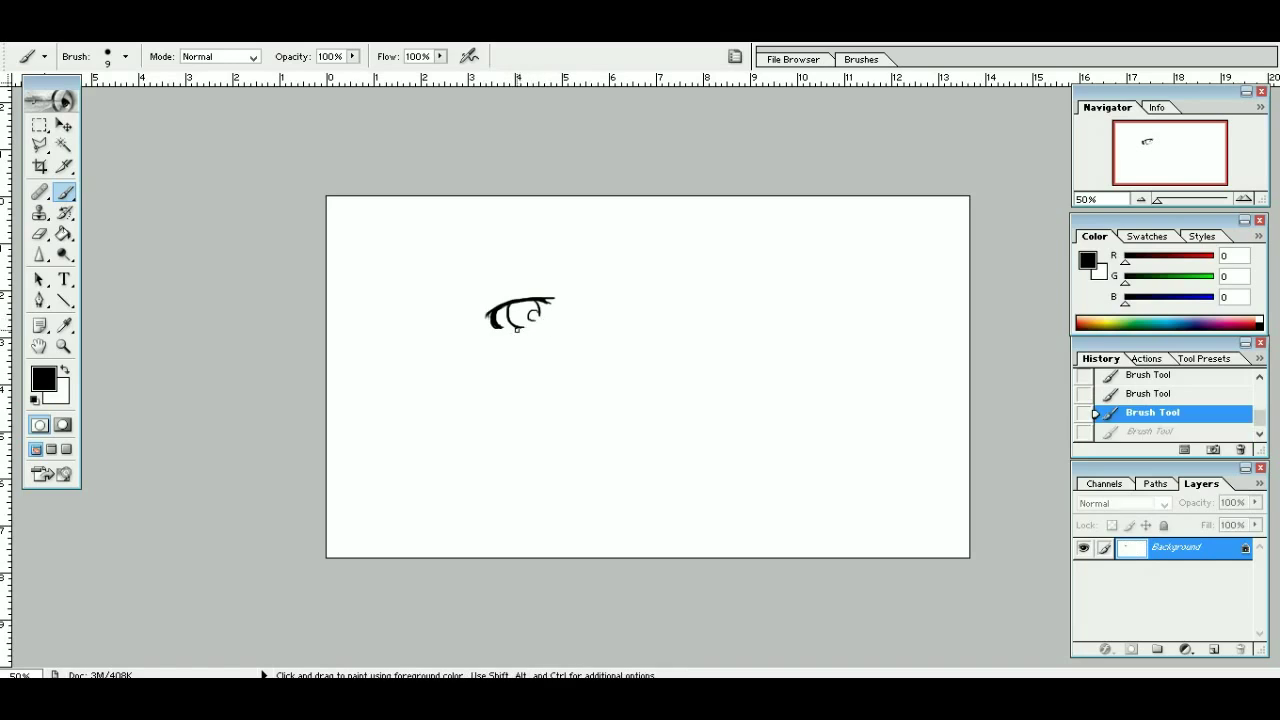
Step: Finish the left eye's lower lid with brush strokes, then add the eyelid crease and a long slanted eyebrow above it
drag(513, 332, 527, 329)
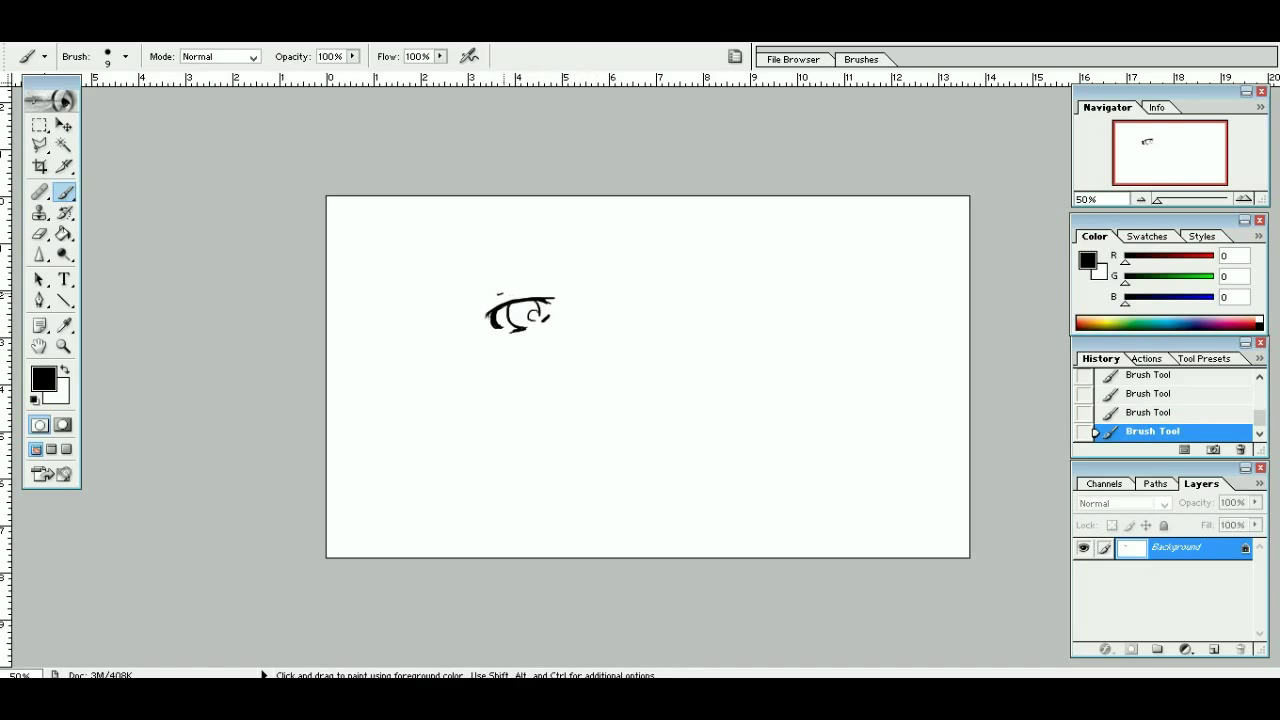
key(ctrl+z)
drag(494, 297, 541, 277)
key(ctrl+z)
key(ctrl+z)
drag(462, 283, 544, 256)
Step: Draw the long central fringe strands falling from the canvas's top edge to the area between the eyes
mouse_move(534, 197)
mouse_down()
mouse_move(580, 306)
mouse_move(608, 307)
mouse_up()
key(ctrl+z)
drag(588, 256, 616, 306)
key(ctrl+z)
drag(572, 235, 616, 306)
key(ctrl+z)
mouse_move(578, 264)
mouse_down()
mouse_move(631, 319)
mouse_move(615, 310)
mouse_up()
key(ctrl+z)
key(ctrl+z)
Step: Extend the fringe to the right with overlapping pointed strands and a shallow curve along the forehead
mouse_move(578, 250)
mouse_down()
mouse_move(640, 299)
mouse_move(661, 290)
mouse_up()
drag(609, 196, 669, 294)
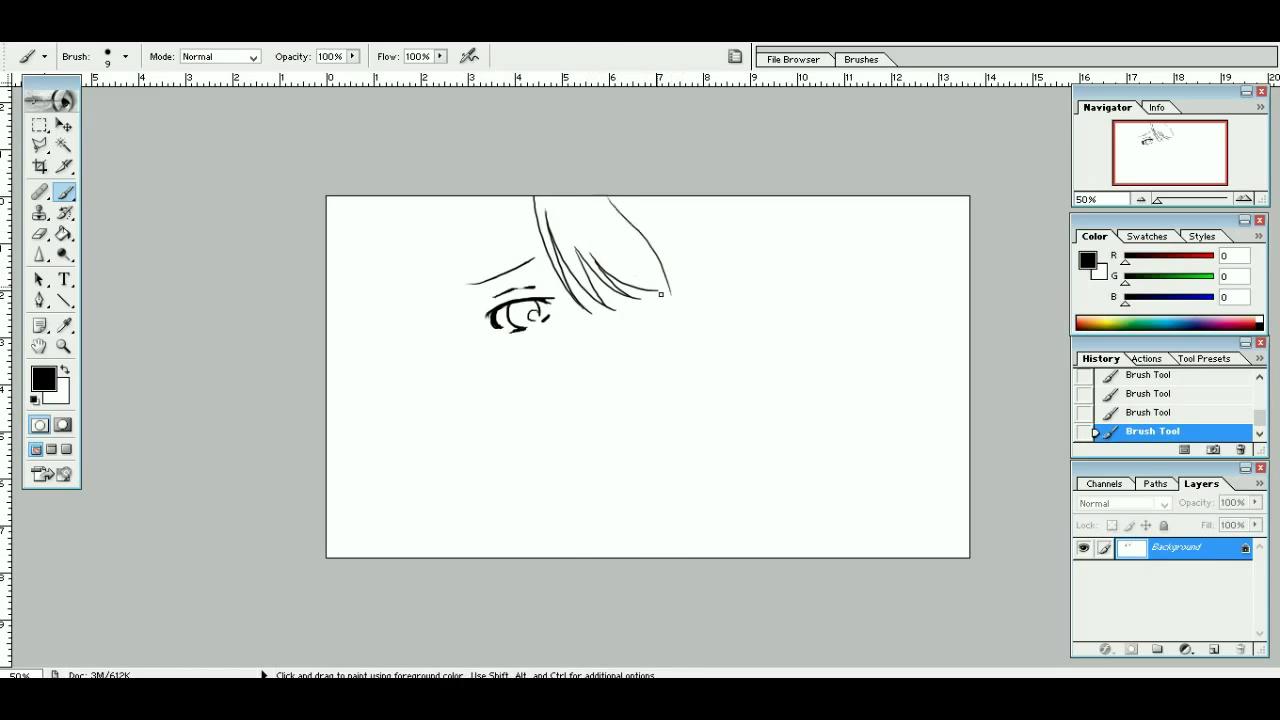
key(ctrl+z)
drag(617, 227, 661, 288)
mouse_move(630, 236)
mouse_down()
mouse_move(669, 233)
mouse_move(653, 240)
mouse_move(719, 240)
mouse_up()
key(ctrl+z)
key(ctrl+z)
Step: Draw the long curved hair strand framing the right side of the face from the fringe down to cheek level
mouse_move(704, 196)
mouse_down()
mouse_move(763, 330)
mouse_move(751, 360)
mouse_up()
key(ctrl+z)
key(ctrl+z)
drag(702, 221, 756, 368)
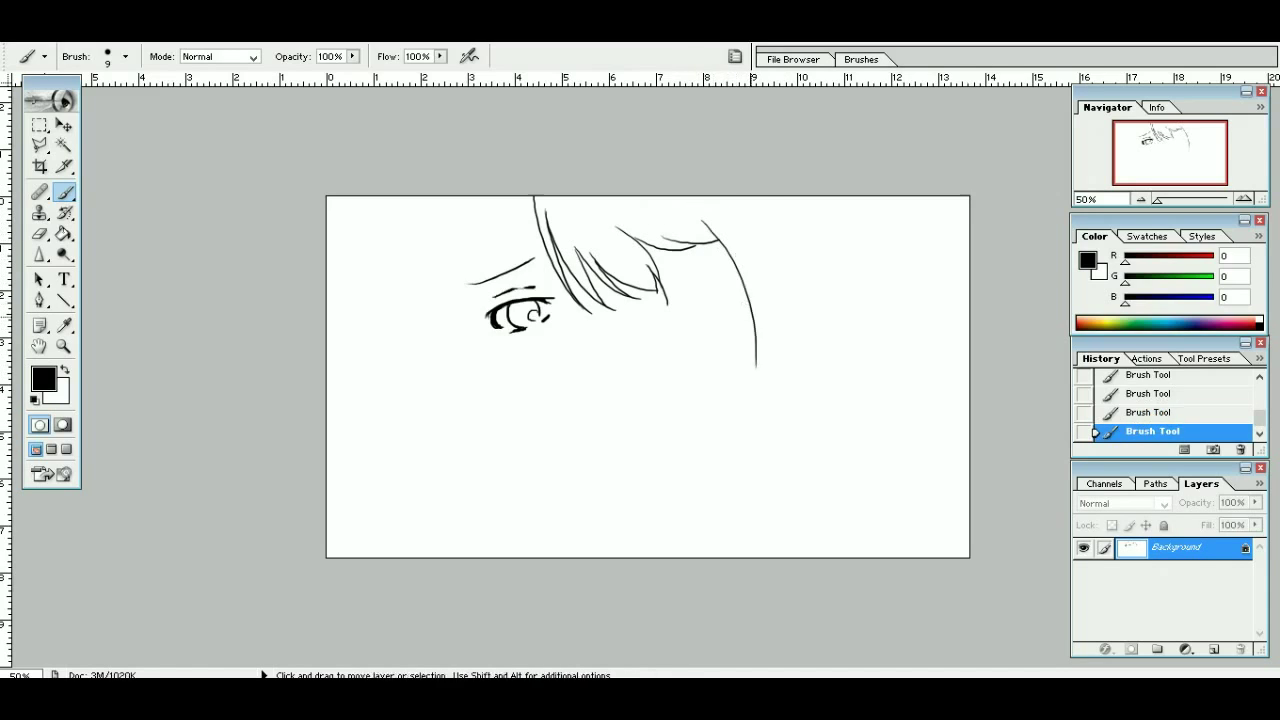
drag(751, 269, 757, 345)
key(ctrl+z)
Step: Draw the left part of the fringe with strands sweeping from the central parting toward the left eyebrow
mouse_move(537, 208)
mouse_down()
mouse_move(503, 270)
mouse_move(466, 282)
mouse_up()
drag(487, 238, 466, 281)
drag(468, 251, 463, 324)
key(ctrl+z)
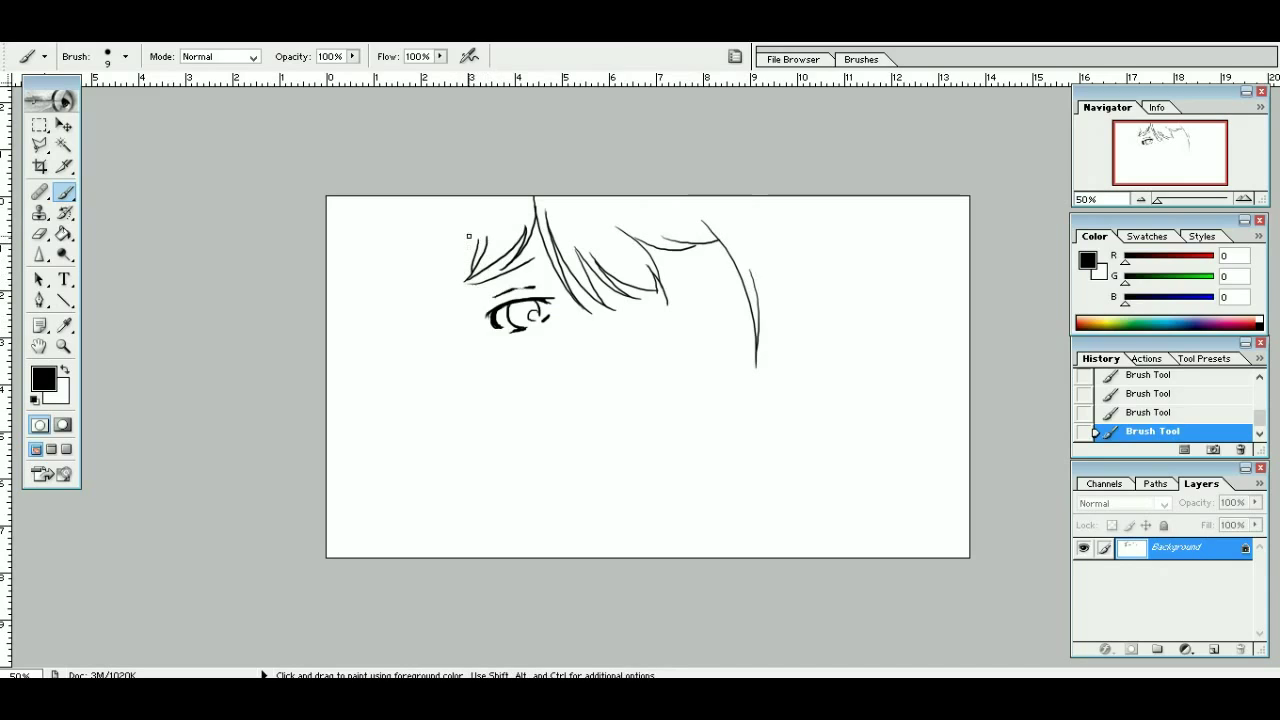
Step: Draw the narrow vertical side lock running down just left of the left eye
drag(468, 237, 465, 350)
mouse_move(469, 292)
mouse_down()
mouse_move(468, 392)
mouse_move(491, 421)
mouse_move(478, 408)
mouse_up()
key(ctrl+z)
Step: Draw the outer hair contour on the left from the canvas's top edge down past the side lock
mouse_move(443, 214)
mouse_down()
mouse_move(438, 337)
mouse_move(454, 422)
mouse_up()
key(ctrl+z)
key(ctrl+z)
key(ctrl+z)
mouse_move(437, 305)
mouse_down()
mouse_move(449, 419)
mouse_move(464, 358)
mouse_move(470, 418)
mouse_up()
key(ctrl+z)
key(ctrl+z)
drag(436, 296, 462, 404)
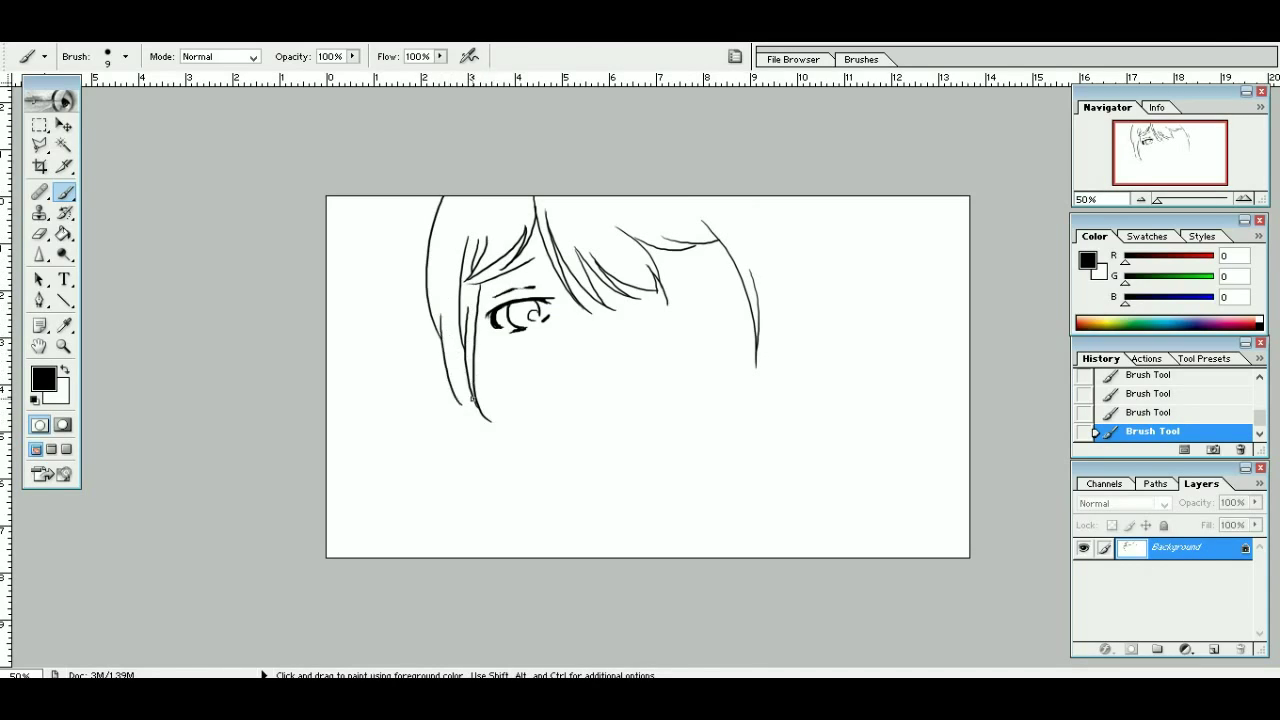
Step: Redraw the lower part of the left outer hair contour as a longer line ending below the side lock
key(ctrl+z)
drag(433, 290, 450, 420)
key(ctrl+z)
mouse_move(437, 326)
mouse_down()
mouse_move(468, 402)
mouse_move(462, 427)
mouse_up()
key(ctrl+z)
key(ctrl+z)
drag(437, 325, 470, 443)
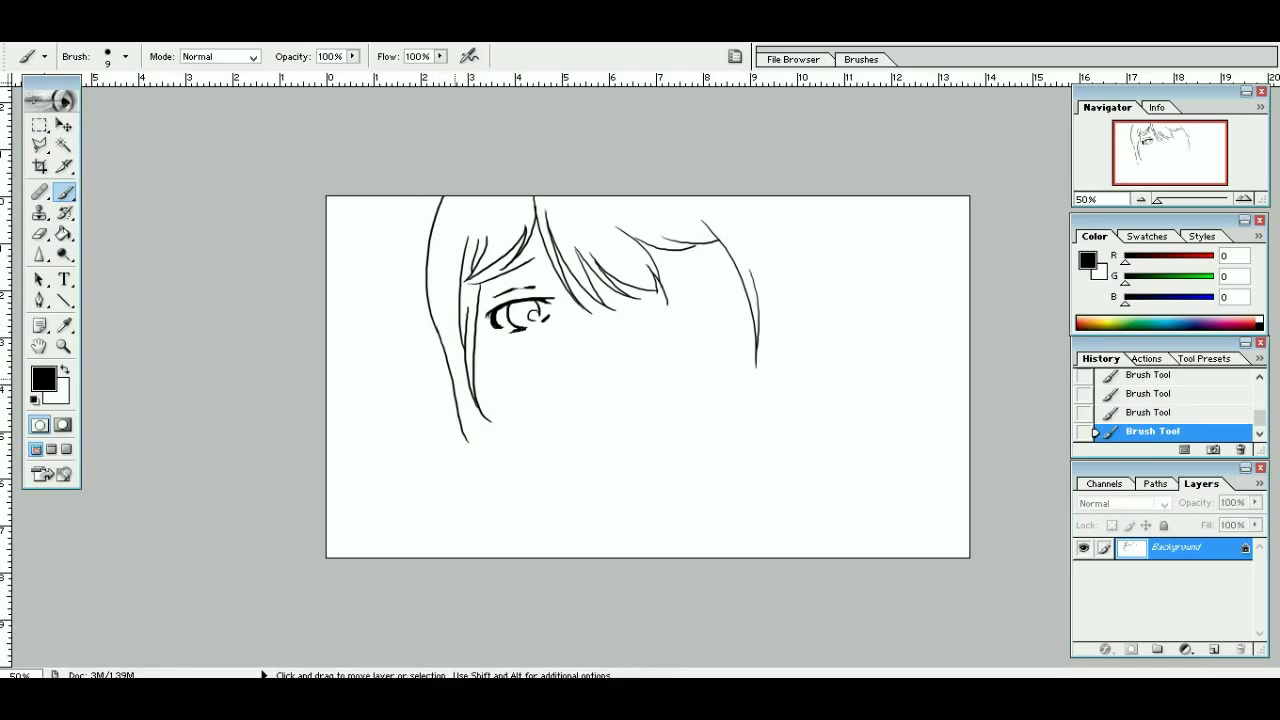
Step: Add a short strand at the left contour's lower end and a long curve sweeping down toward the neck
drag(460, 386, 476, 450)
drag(461, 388, 509, 518)
key(ctrl+z)
mouse_move(456, 370)
mouse_down()
mouse_move(507, 490)
mouse_move(537, 511)
mouse_up()
key(ctrl+z)
drag(459, 377, 530, 510)
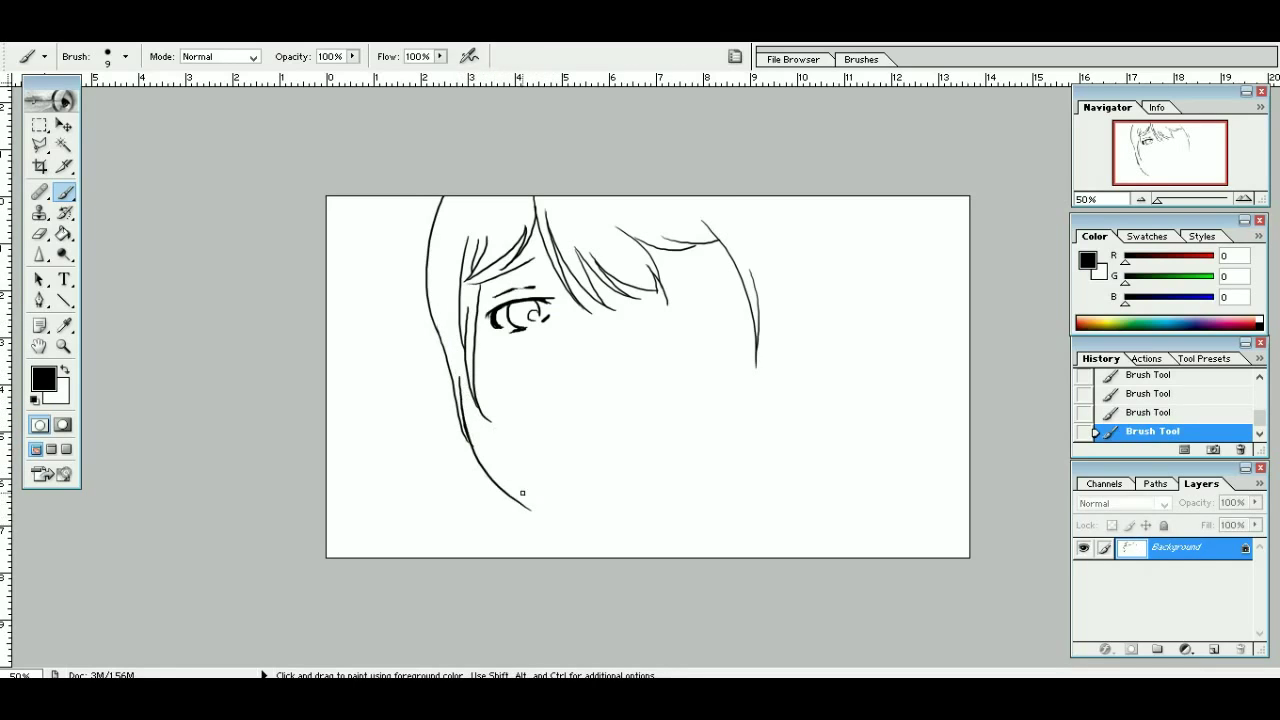
Step: Draw the outer hair contour on the right from the canvas's top edge, with a flicked-out tip and strands beneath it
drag(718, 196, 762, 373)
key(ctrl+z)
drag(718, 196, 767, 388)
key(ctrl+z)
mouse_move(706, 204)
mouse_down()
mouse_move(747, 243)
mouse_move(728, 232)
mouse_move(750, 253)
mouse_move(774, 327)
mouse_move(820, 370)
mouse_move(781, 471)
mouse_up()
key(ctrl+z)
key(ctrl+z)
drag(763, 338, 776, 470)
mouse_move(769, 400)
mouse_down()
mouse_move(768, 496)
mouse_move(775, 474)
mouse_move(754, 478)
mouse_up()
key(ctrl+z)
key(ctrl+z)
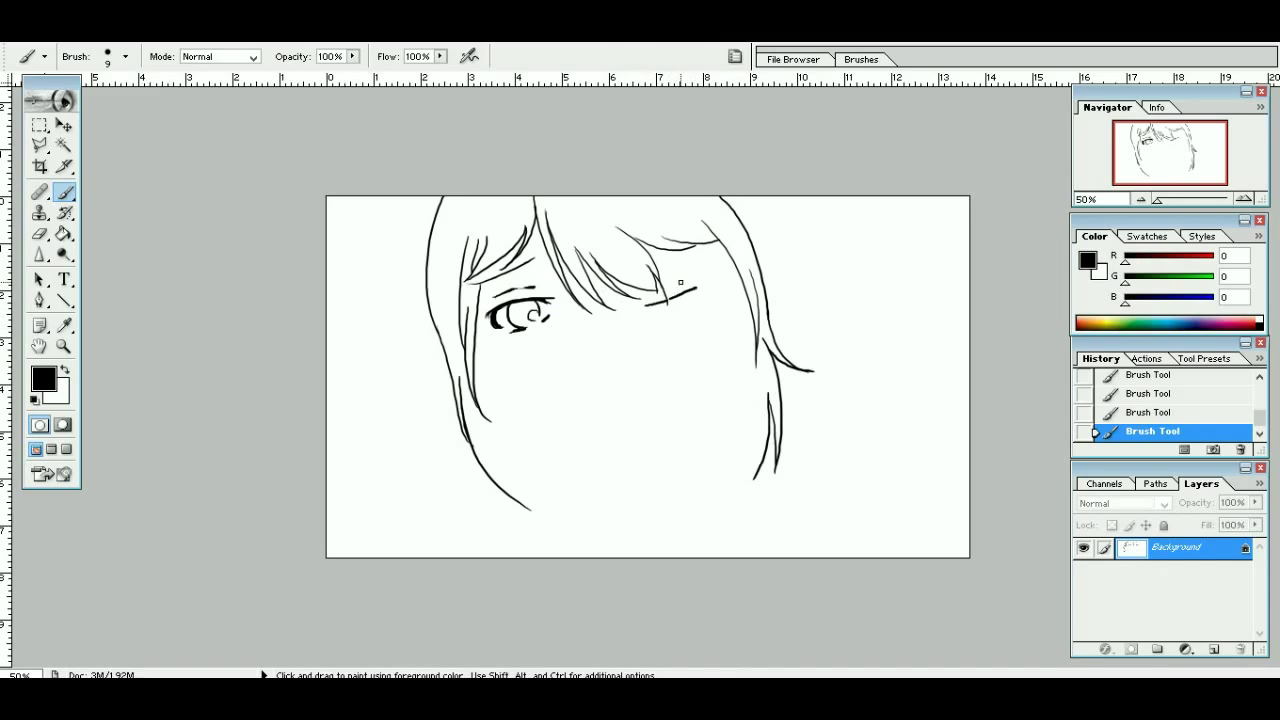
Step: Draw the right eye beneath the fringe with its upper lash line, iris, lower lid and eyelid crease
key(ctrl+z)
mouse_move(661, 277)
mouse_down()
mouse_move(696, 271)
mouse_move(668, 292)
mouse_move(686, 272)
mouse_move(686, 297)
mouse_up()
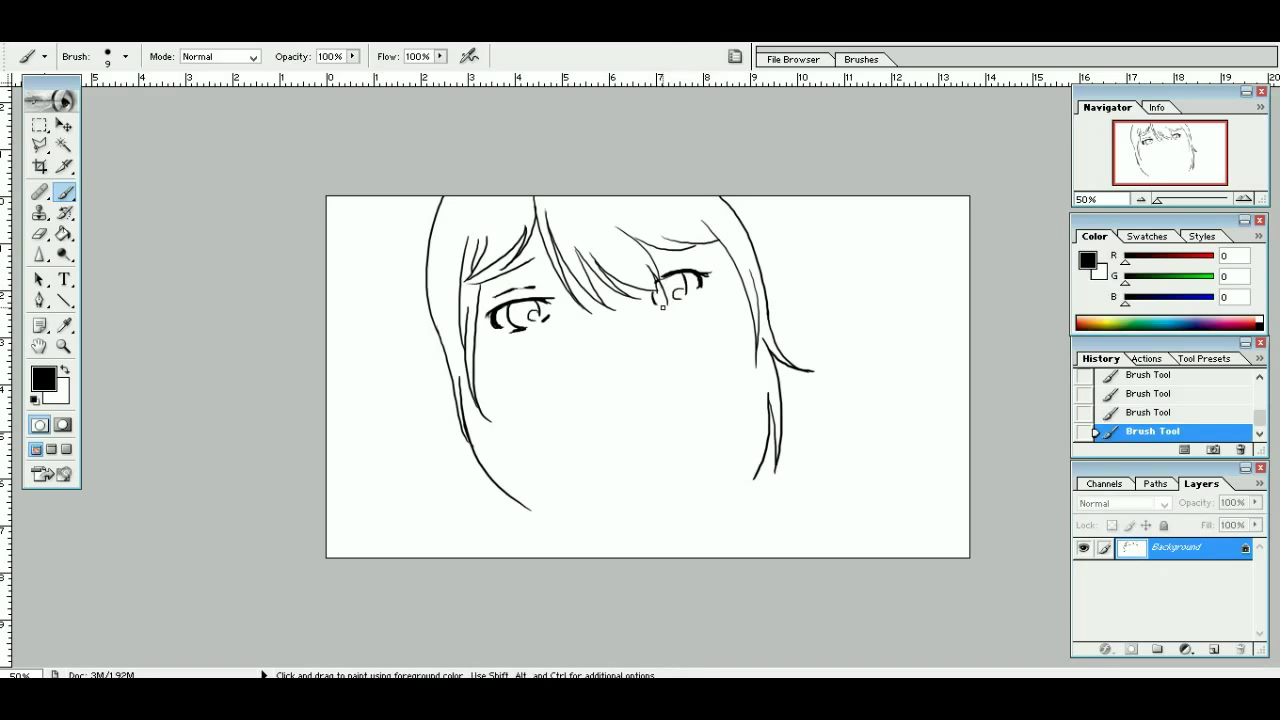
key(ctrl+z)
key(ctrl+z)
drag(662, 265, 675, 264)
key(ctrl+z)
key(ctrl+z)
Step: Draw the slanted nose line, the mouth line and a short lower-lip mark in the middle of the face
drag(606, 331, 630, 377)
key(ctrl+z)
key(ctrl+z)
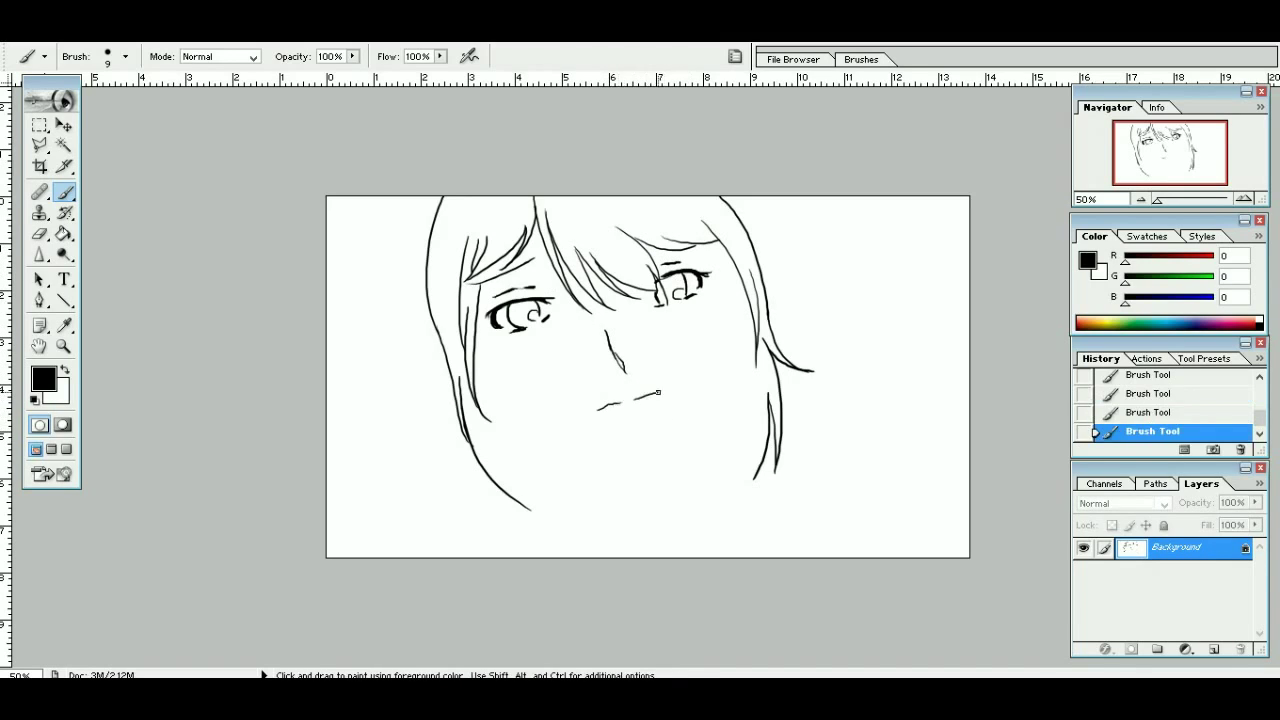
key(ctrl+z)
key(ctrl+z)
Step: Draw the inner side lock on the right, running from the fringe past the right eye to mouth level
drag(719, 241, 717, 414)
mouse_move(726, 320)
mouse_down()
mouse_move(730, 436)
mouse_move(716, 413)
mouse_up()
key(ctrl+z)
drag(725, 324, 747, 455)
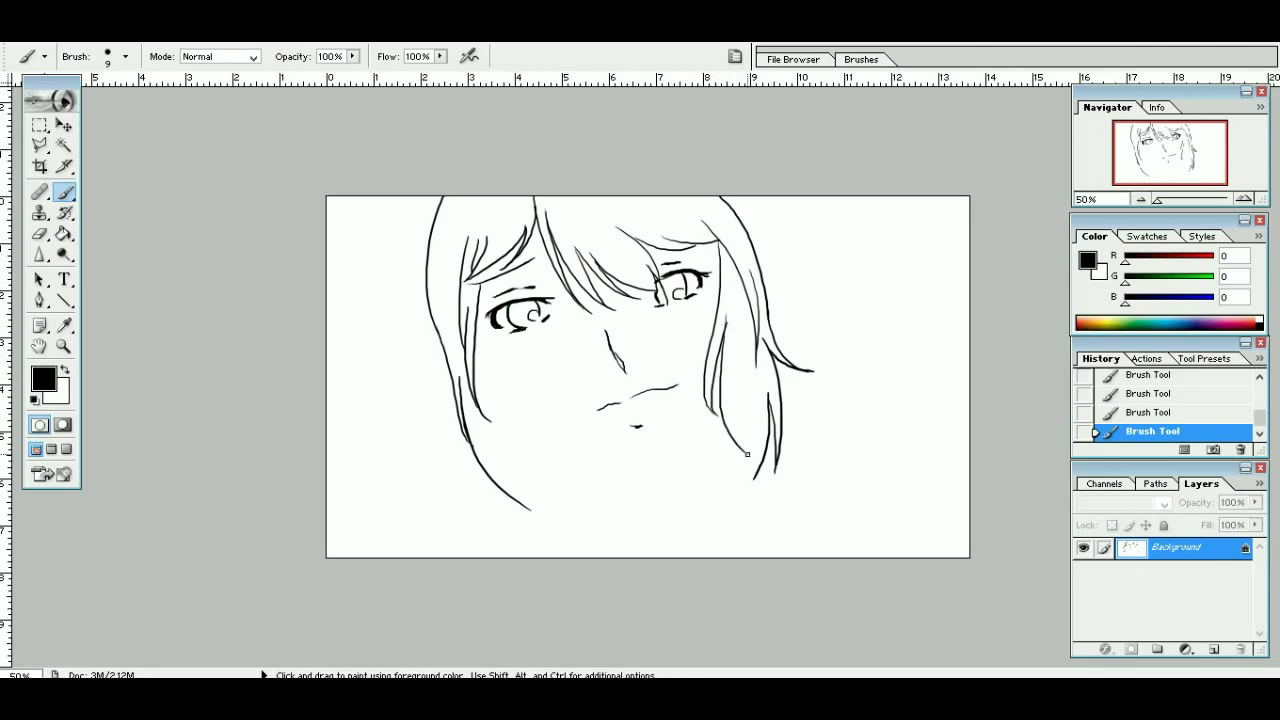
key(ctrl+z)
mouse_move(482, 343)
mouse_down()
mouse_move(500, 427)
mouse_move(485, 415)
mouse_up()
key(ctrl+z)
key(ctrl+z)
key(ctrl+z)
key(ctrl+z)
drag(491, 369, 527, 506)
Step: Adjust the eraser size and erase the long curved tail at the lower end of the left hair contour
key(e)
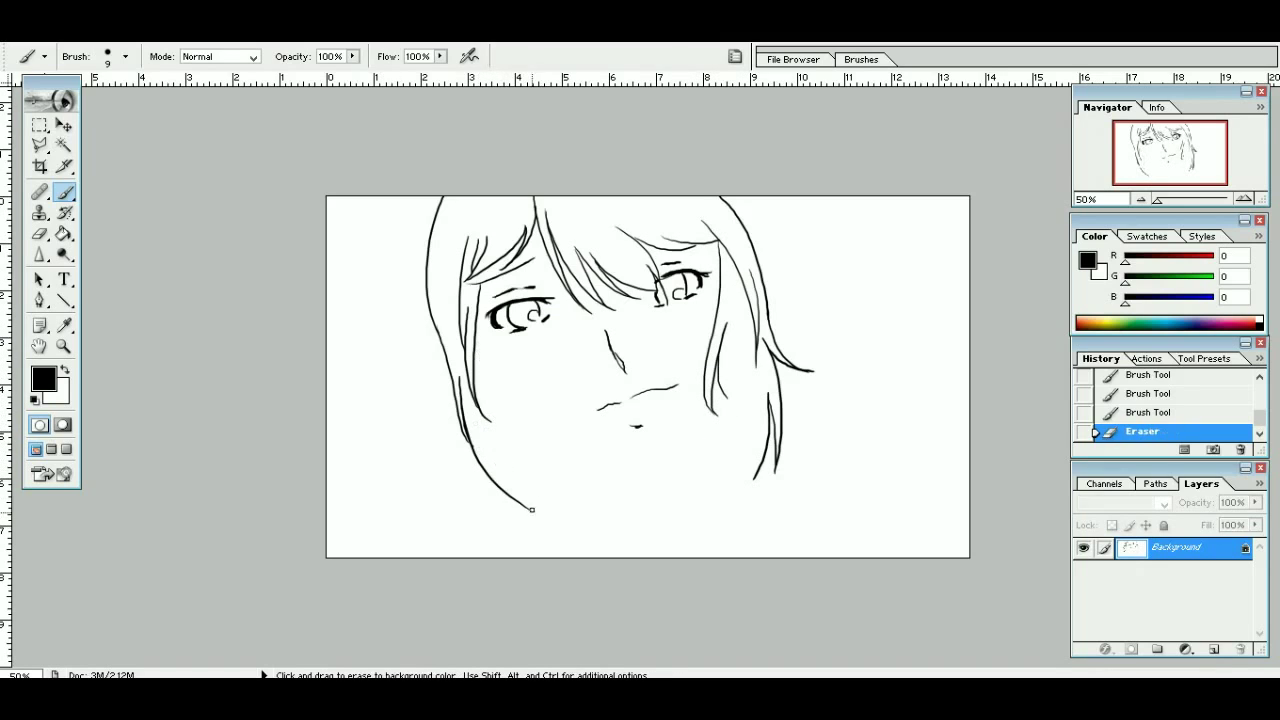
click(125, 56)
drag(27, 107, 85, 107)
key(Return)
mouse_move(528, 508)
mouse_down()
mouse_move(486, 478)
mouse_move(471, 534)
mouse_up()
Step: Convert the locked background into a regular layer and return to the Brush tool
double_click(1162, 552)
click(774, 323)
click(64, 193)
Step: Draw the pointed lower end of the left side lock, closing its inner and outer edges at a tip
key(ctrl+z)
key(ctrl+z)
mouse_move(489, 437)
mouse_down()
mouse_move(482, 512)
mouse_move(477, 503)
mouse_up()
drag(493, 372, 478, 500)
key(ctrl+z)
Step: Draw a short diagonal strand below the left eye, branching from the side lock across the cheek edge
drag(477, 322, 507, 392)
key(ctrl+z)
key(ctrl+z)
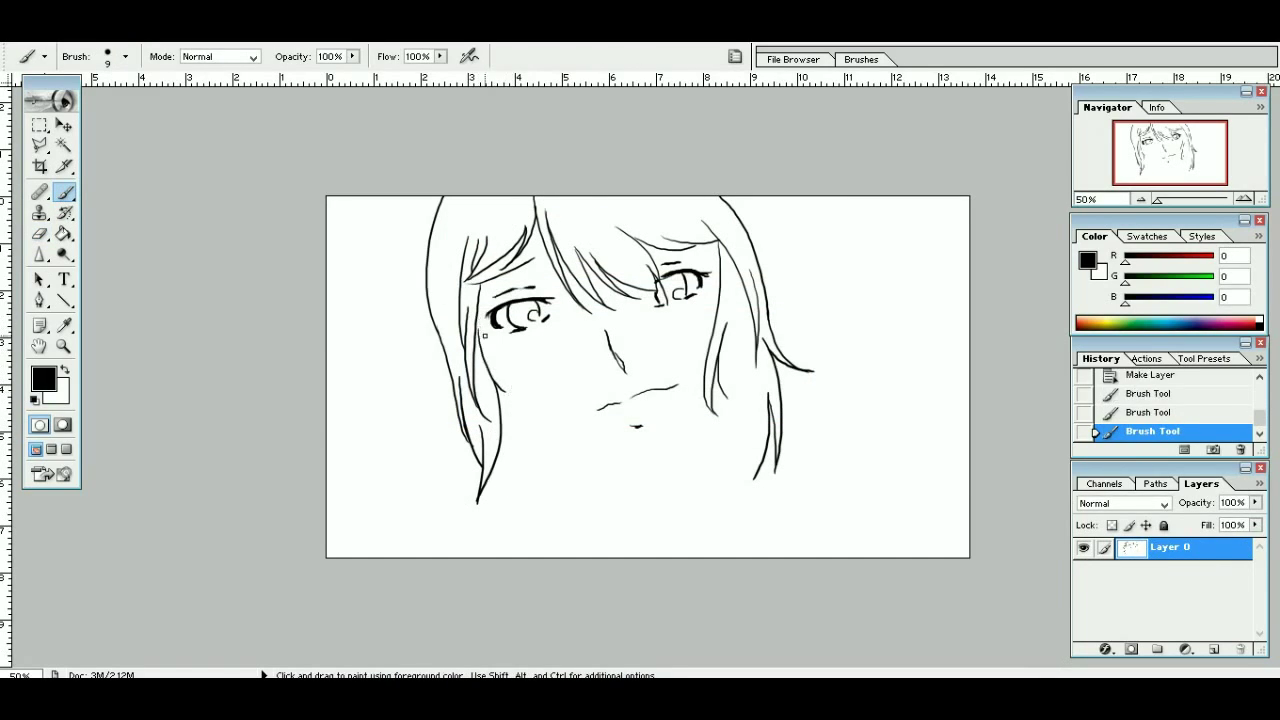
key(ctrl+z)
drag(481, 334, 490, 397)
key(ctrl+z)
key(ctrl+alt+z)
key(ctrl+alt+z)
key(ctrl+z)
drag(480, 333, 507, 399)
key(ctrl+z)
mouse_move(477, 357)
mouse_down()
mouse_move(510, 393)
mouse_move(496, 390)
mouse_up()
Step: Draw long wavy locks with pointed ends hanging from the left hair contour toward the canvas's bottom edge
drag(438, 343, 400, 552)
drag(455, 450, 399, 544)
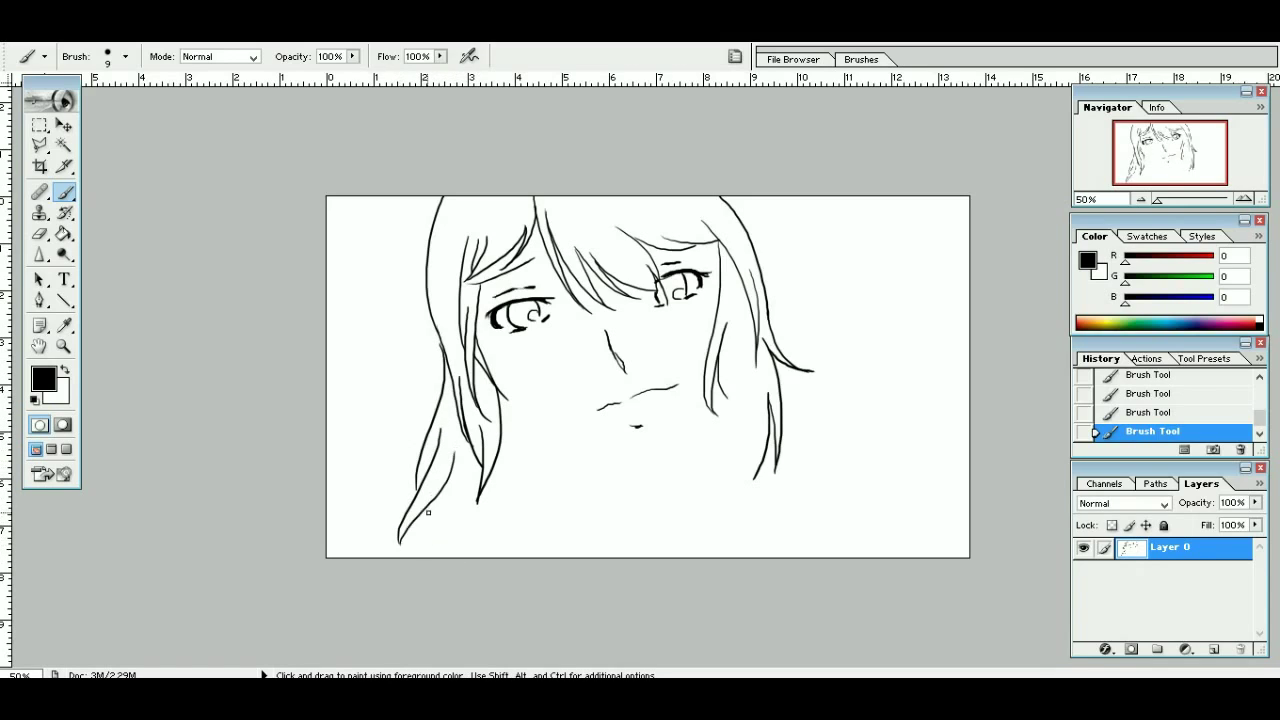
drag(460, 461, 434, 557)
key(ctrl+z)
drag(451, 501, 440, 558)
drag(461, 469, 449, 557)
key(ctrl+z)
Step: Add loose strands flaring outward from the left hair contour beside the wavy locks
drag(442, 345, 394, 457)
key(ctrl+z)
drag(453, 376, 400, 440)
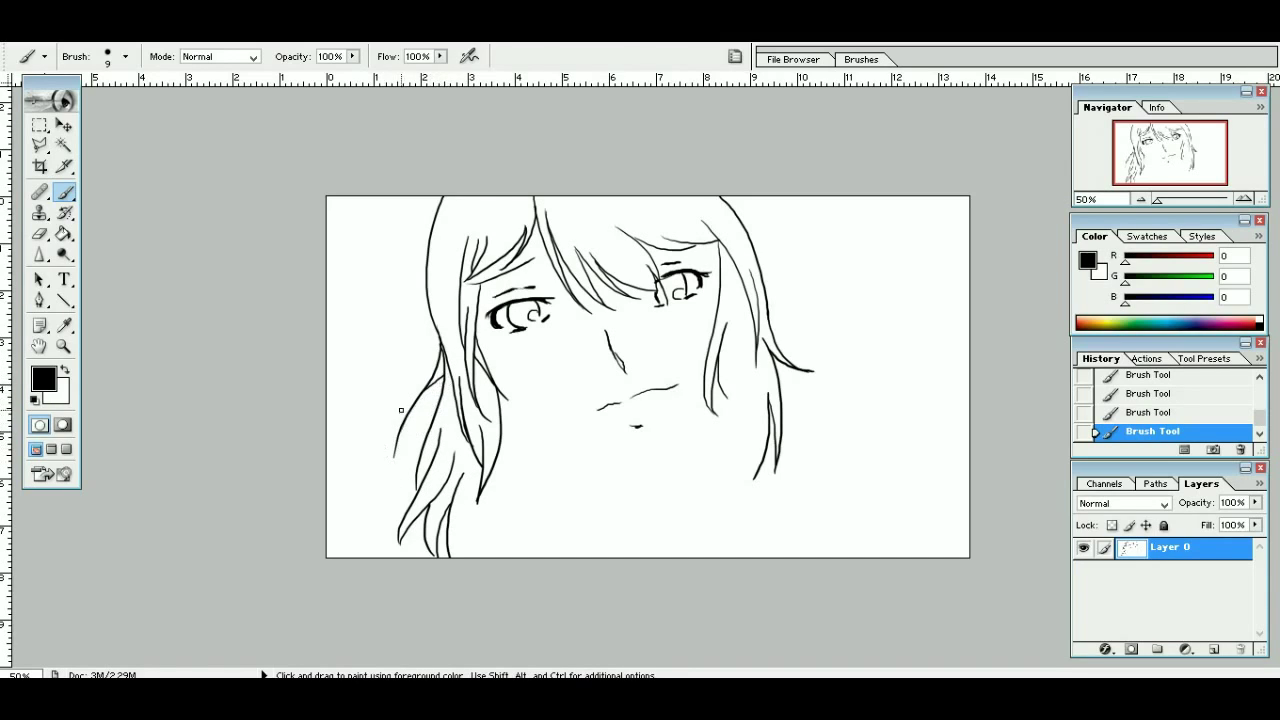
key(ctrl+z)
Step: Draw the inner edge of the long right lock, curving from the cheek down to the canvas's bottom edge
mouse_move(724, 341)
mouse_down()
mouse_move(726, 422)
mouse_move(698, 504)
mouse_up()
key(ctrl+z)
drag(729, 367, 696, 491)
mouse_move(747, 402)
mouse_down()
mouse_move(698, 482)
mouse_move(703, 553)
mouse_up()
key(ctrl+z)
key(ctrl+z)
Step: Draw the outer edge of the long right lock from below the flicked tip down to the canvas's bottom edge
drag(783, 366, 790, 482)
drag(797, 415, 773, 505)
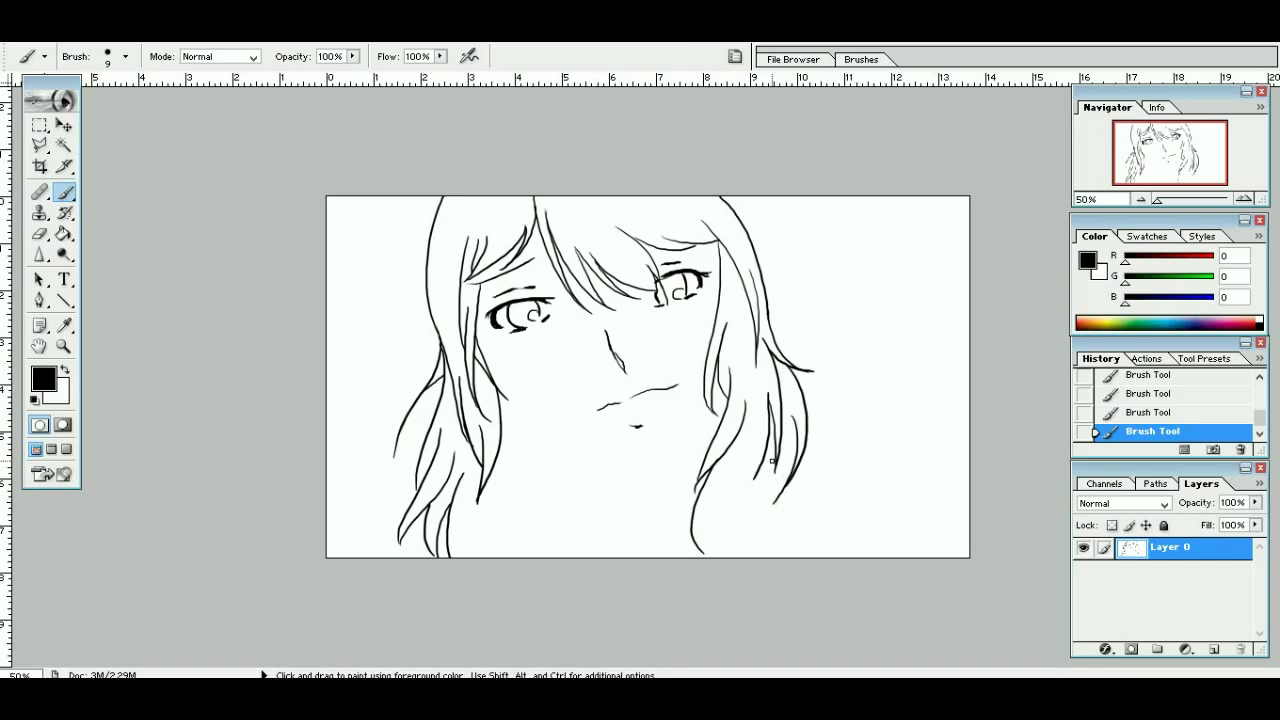
key(ctrl+z)
key(ctrl+z)
drag(796, 430, 756, 531)
drag(777, 487, 749, 556)
key(ctrl+z)
drag(771, 496, 745, 556)
key(ctrl+z)
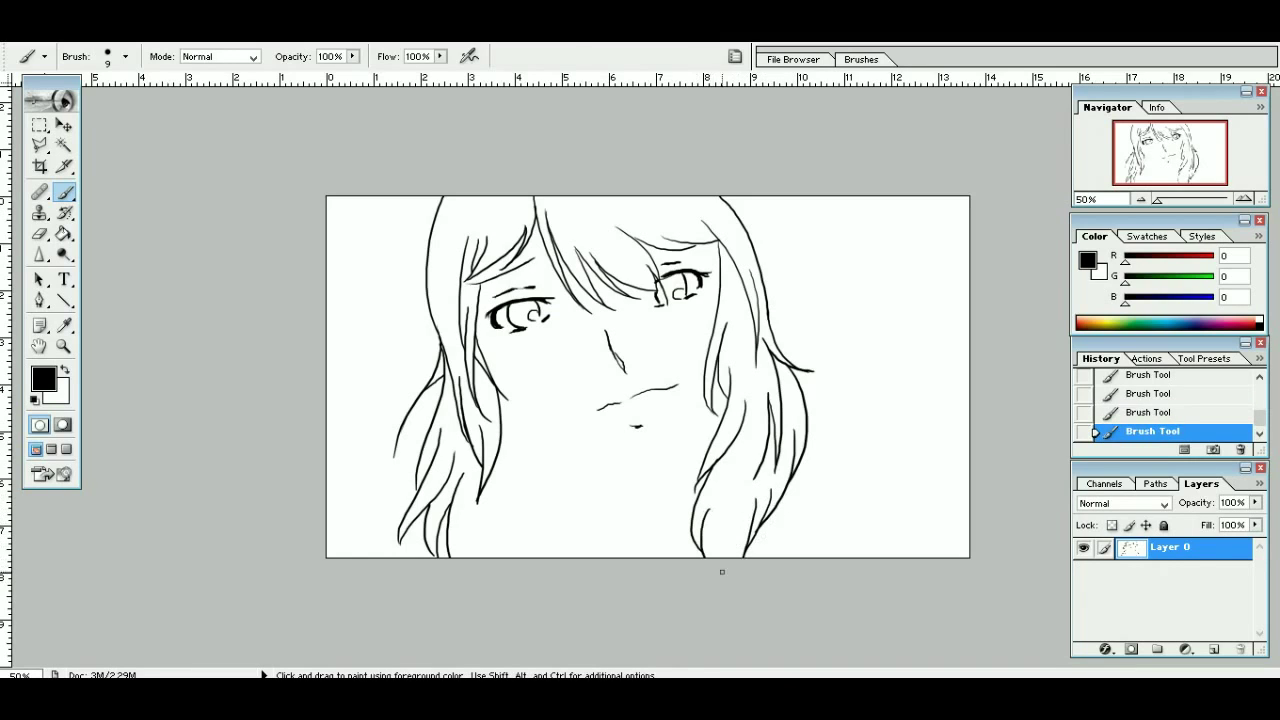
Step: Draw a small rounded loop of hair outside the right contour, just above the flicked tip
drag(763, 274, 812, 383)
key(ctrl+z)
mouse_move(764, 281)
mouse_down()
mouse_move(834, 381)
mouse_move(781, 291)
mouse_up()
key(ctrl+z)
Step: Draw a curved arc of hair outside the upper left contour, starting at the canvas's top edge
drag(432, 228, 410, 378)
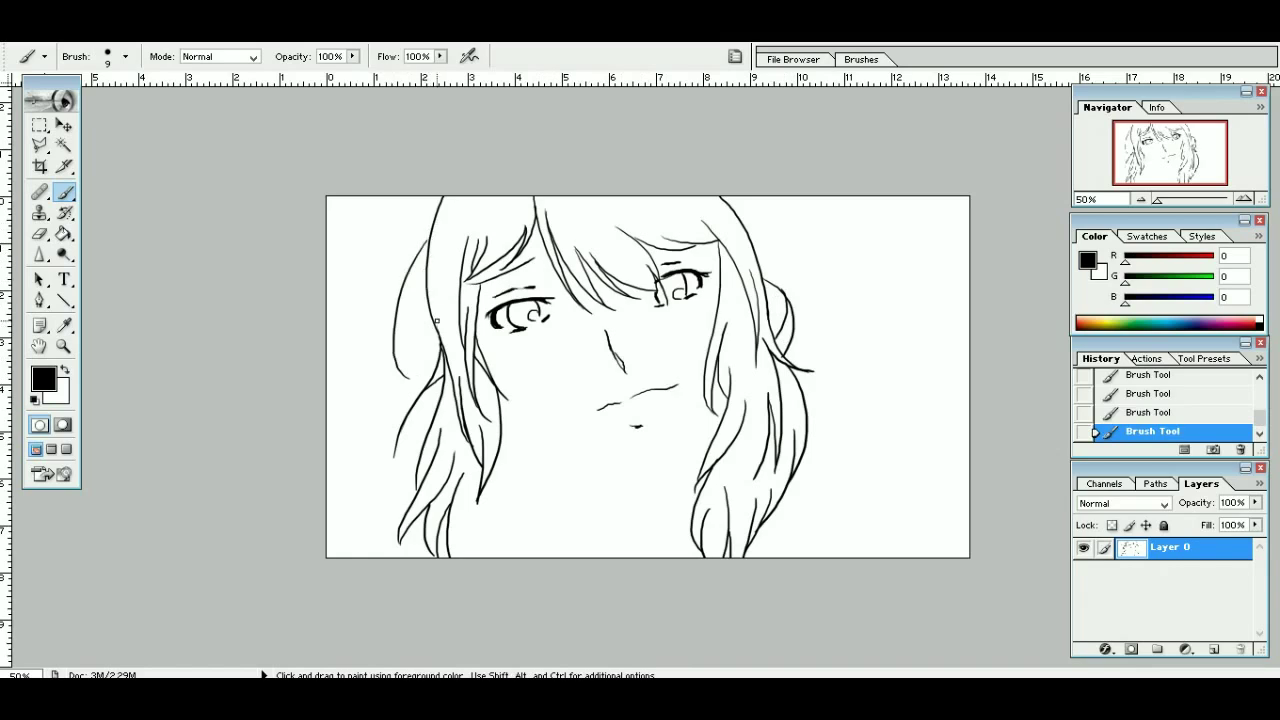
drag(428, 281, 394, 336)
key(ctrl+z)
drag(432, 229, 420, 248)
key(ctrl+z)
key(ctrl+z)
drag(420, 198, 388, 300)
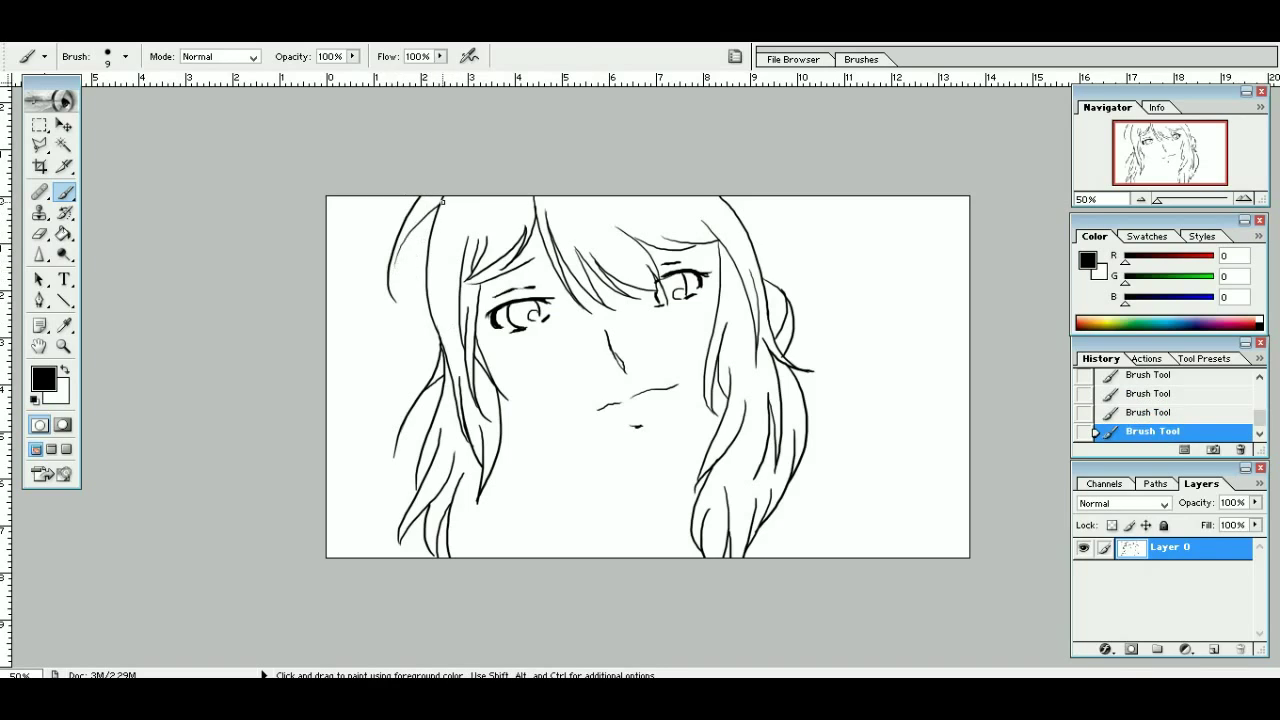
Step: Draw the jawline from the chin below the mouth up to the right side lock
drag(655, 462, 704, 402)
key(ctrl+z)
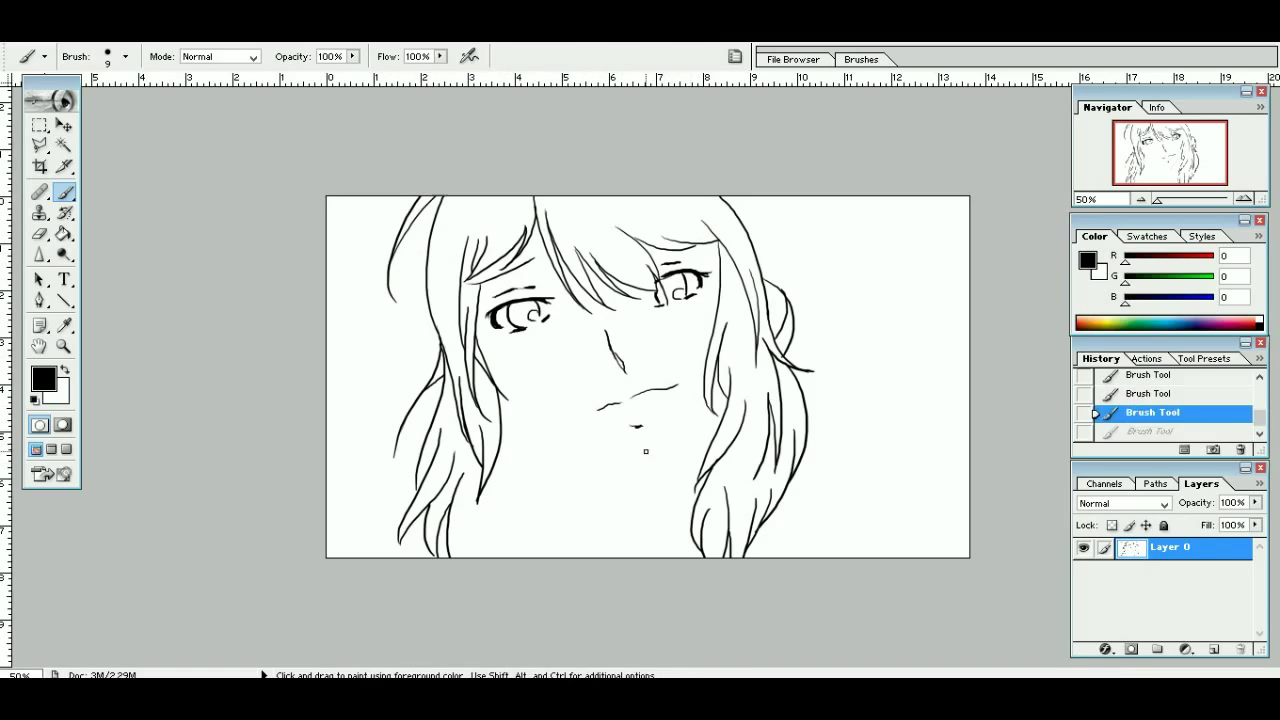
drag(645, 451, 692, 407)
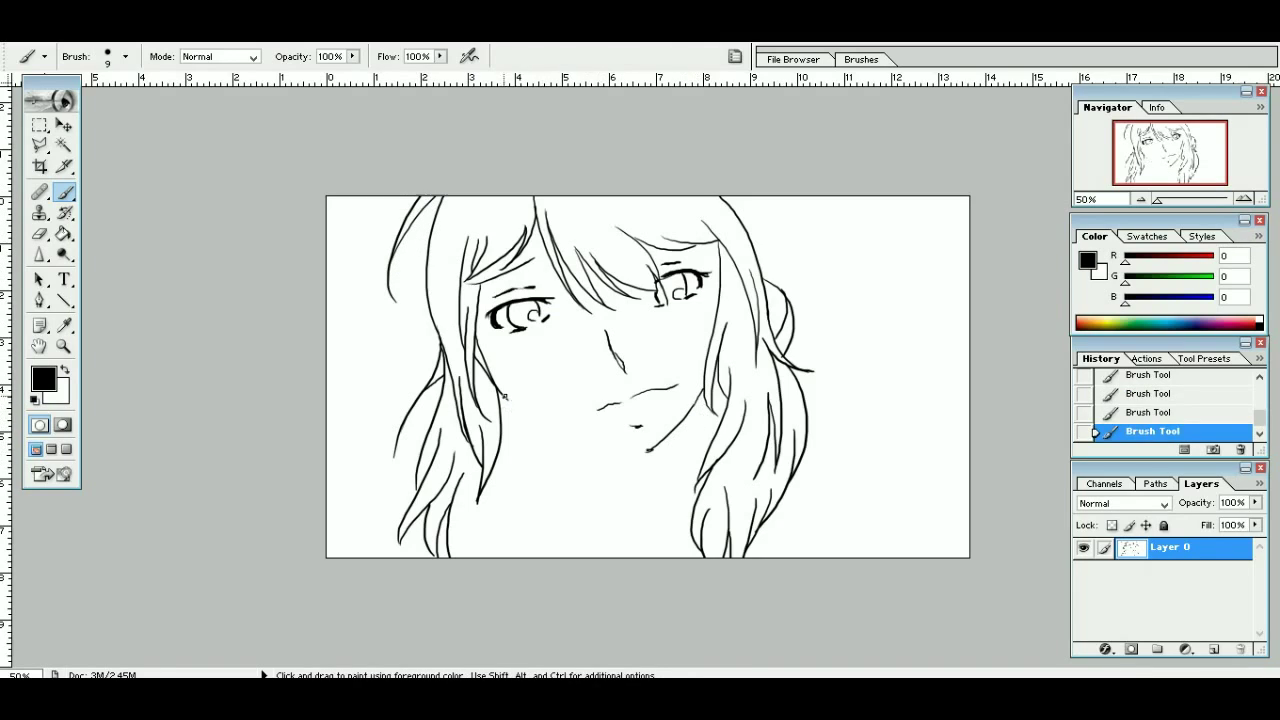
key(ctrl+z)
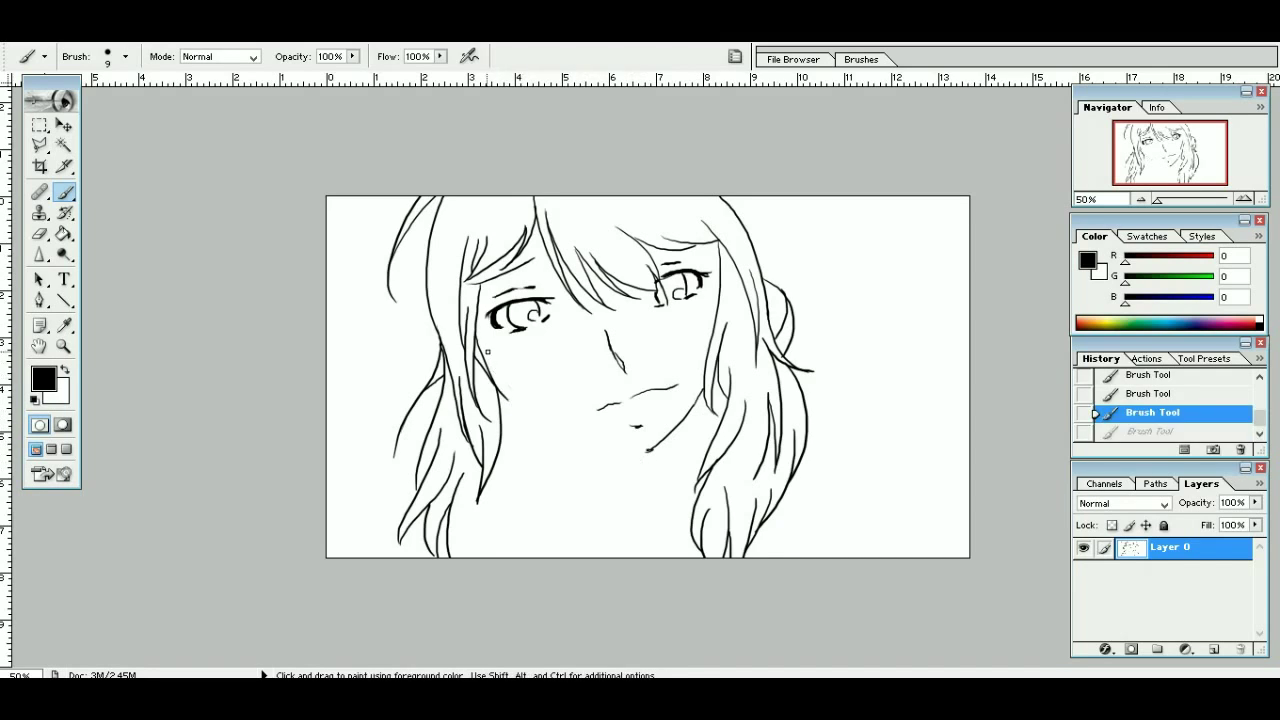
Step: Draw the inner outline of the left hair lock, curving outward from the cheek and back in toward the shoulder
mouse_move(487, 360)
mouse_down()
mouse_move(554, 466)
mouse_move(530, 516)
mouse_up()
key(ctrl+alt+z)
key(ctrl+alt+z)
drag(497, 387, 526, 500)
drag(532, 446, 513, 514)
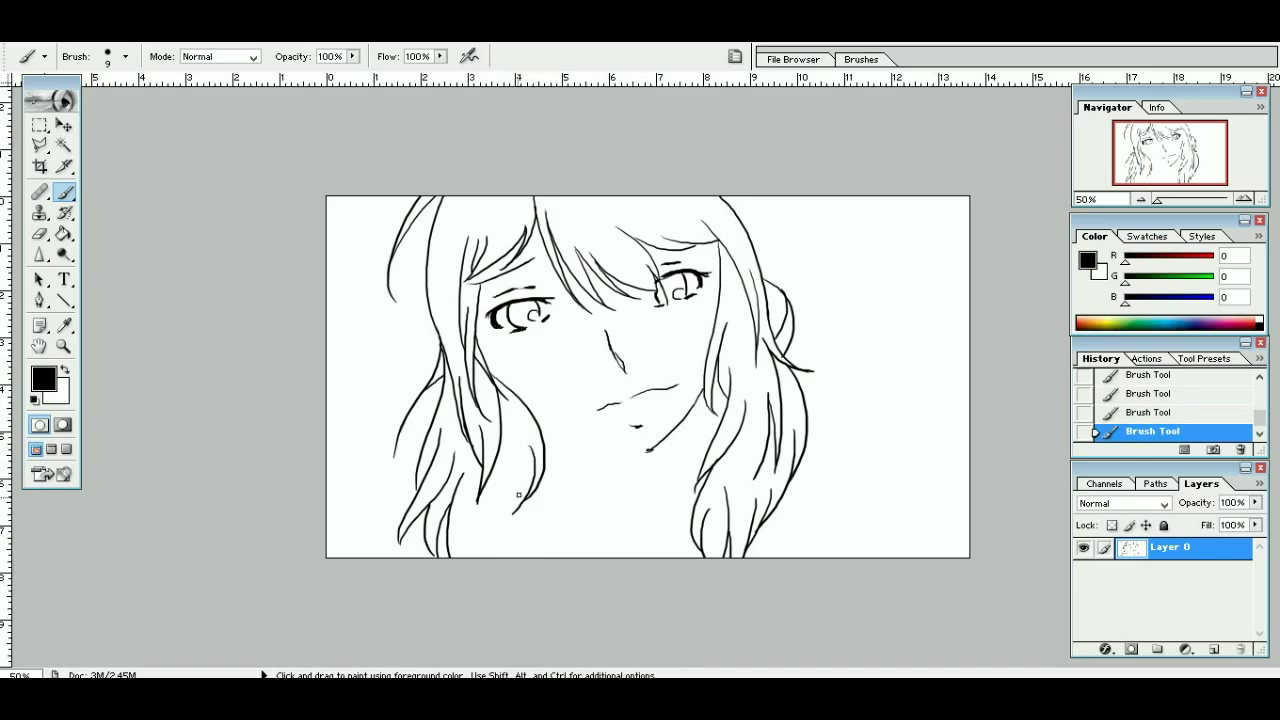
key(ctrl+z)
key(ctrl+z)
Step: Extend the left lock's inner outline to the canvas's bottom edge and add thin strands inside the lock
drag(523, 454, 509, 556)
key(ctrl+z)
drag(529, 490, 493, 557)
drag(501, 478, 487, 539)
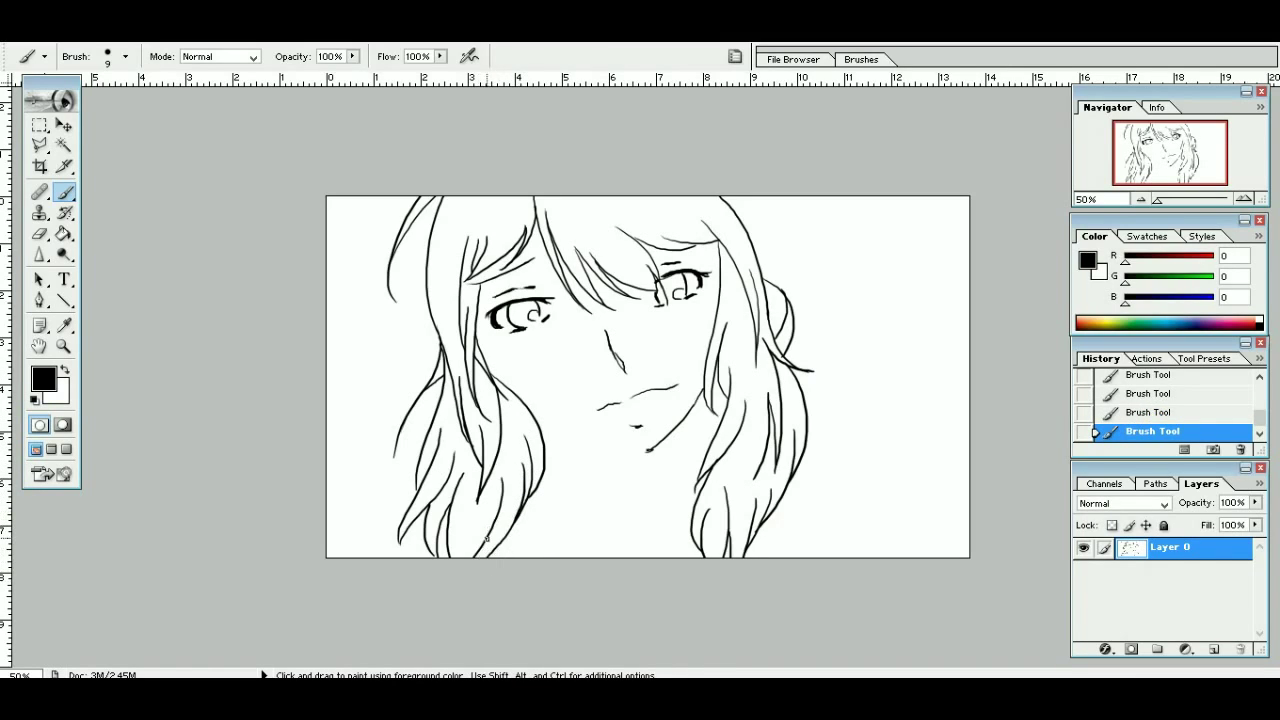
drag(441, 350, 449, 362)
drag(539, 414, 601, 447)
key(ctrl+z)
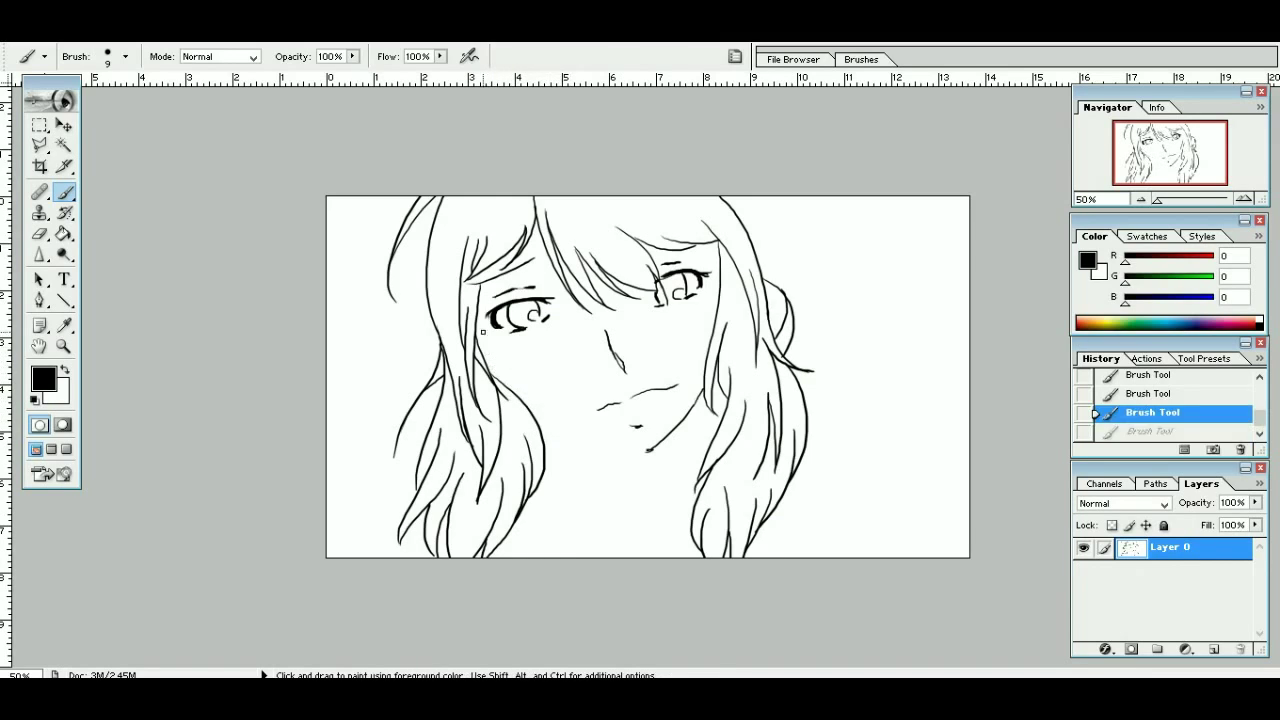
Step: Draw the jawline from the chin up to the left lock, with fine strands along the left cheek
drag(480, 350, 553, 392)
key(ctrl+alt+z)
key(ctrl+alt+z)
drag(652, 449, 556, 424)
key(ctrl+alt+z)
key(ctrl+z)
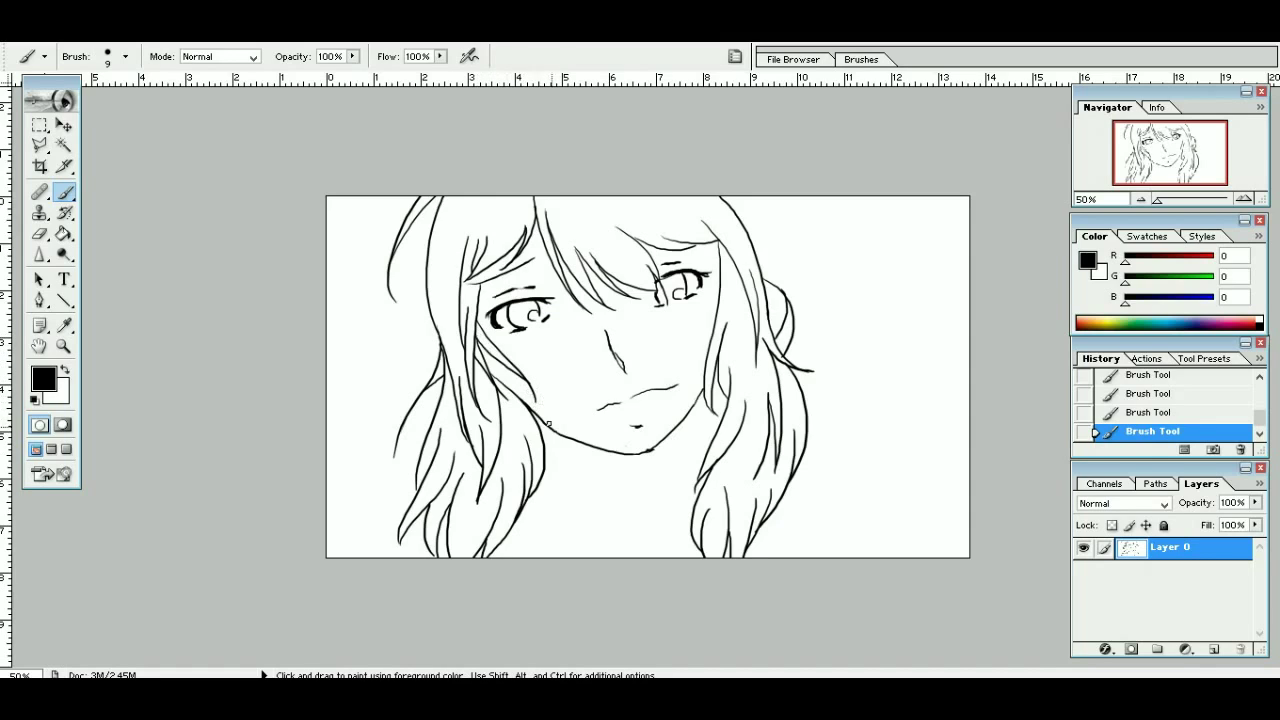
key(ctrl+alt+z)
key(ctrl+alt+z)
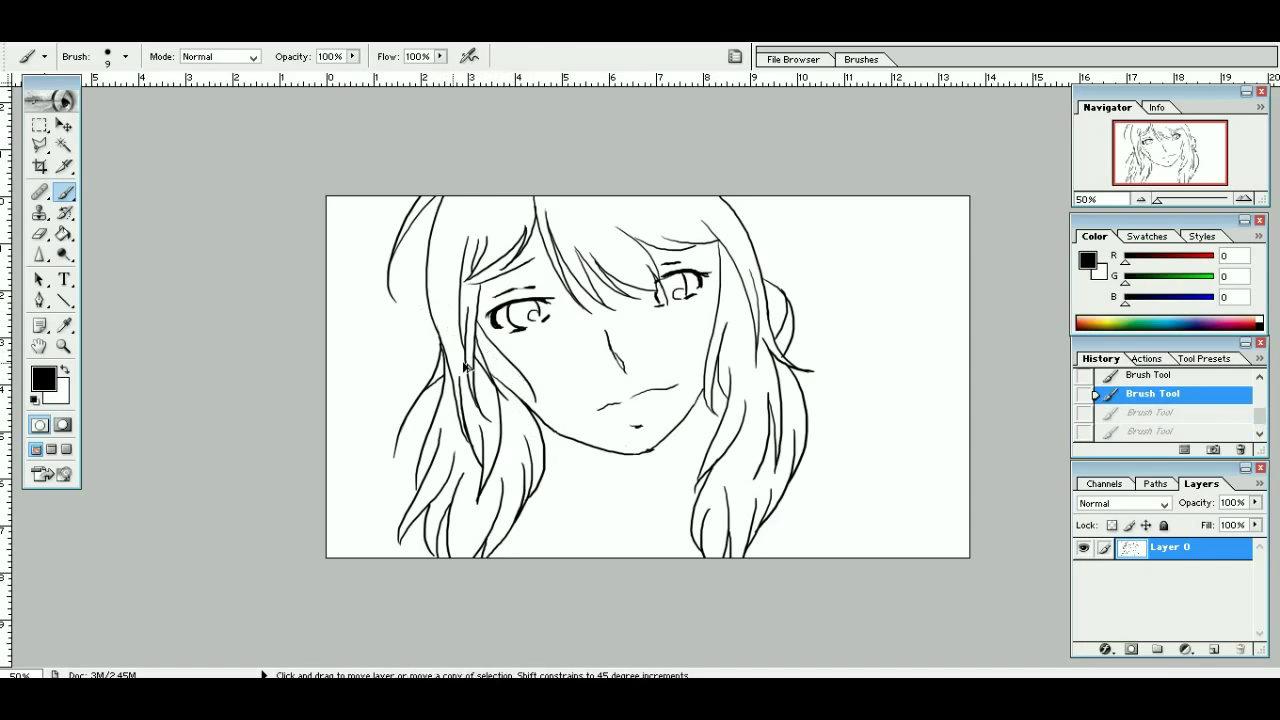
key(ctrl+shift+z)
key(ctrl+shift+z)
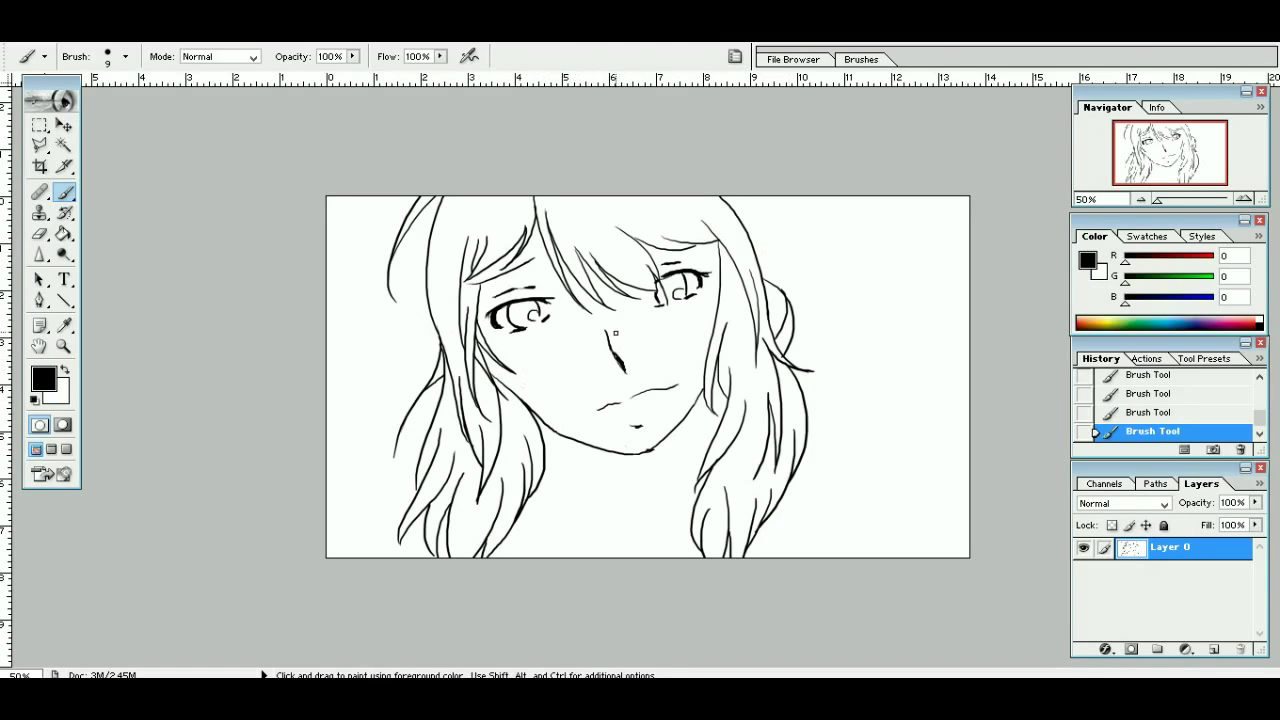
Step: Draw both sides of the neck and the open shirt collar showing beside the two hair locks
drag(594, 447, 600, 489)
drag(691, 410, 700, 462)
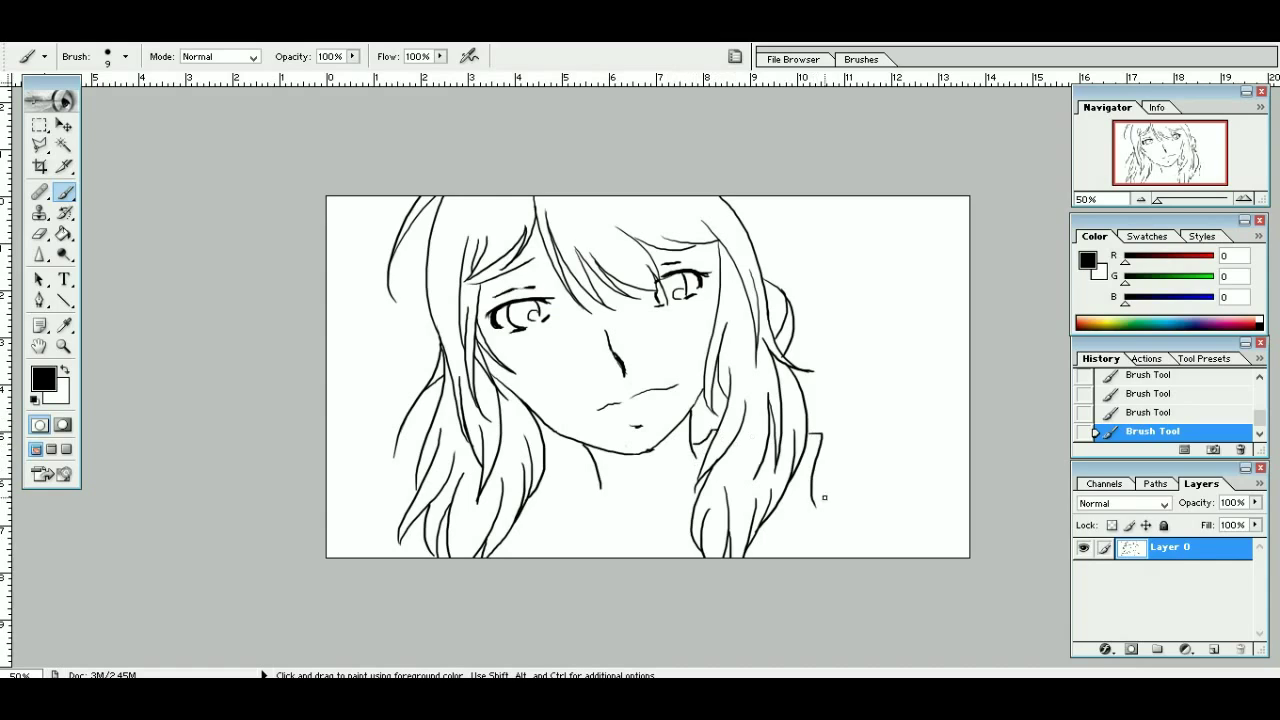
drag(522, 525, 577, 548)
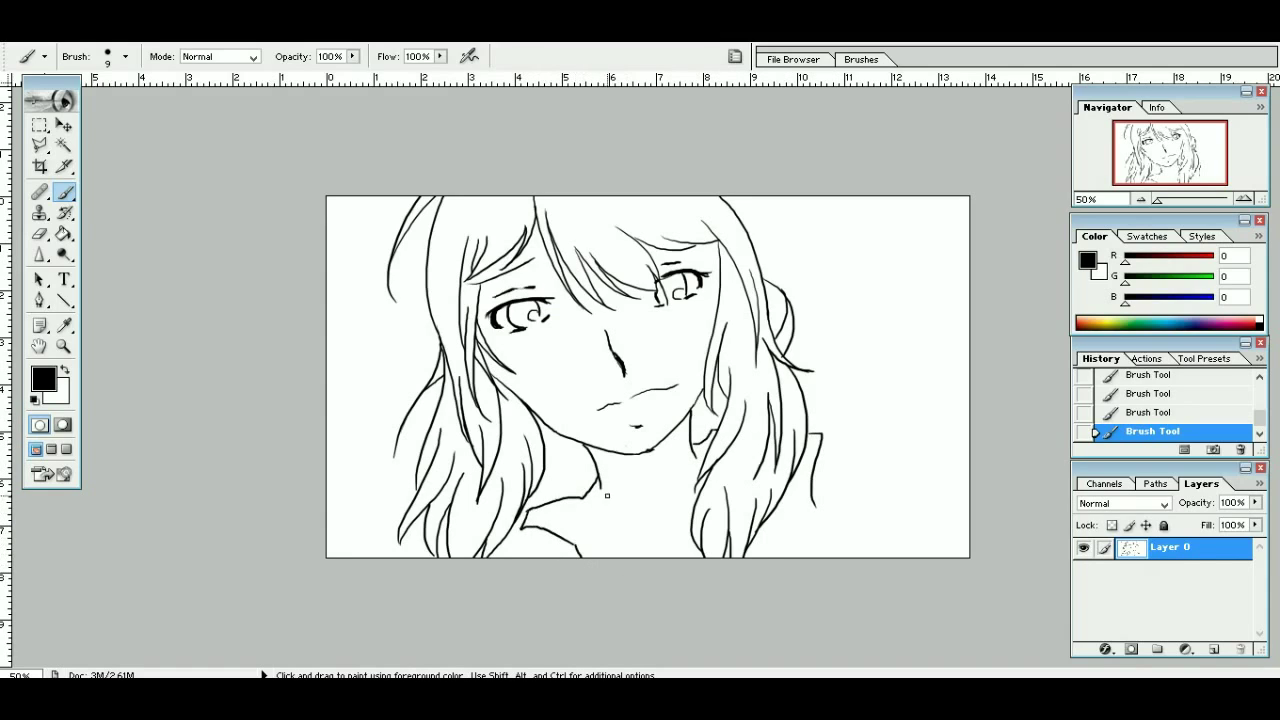
drag(598, 487, 614, 557)
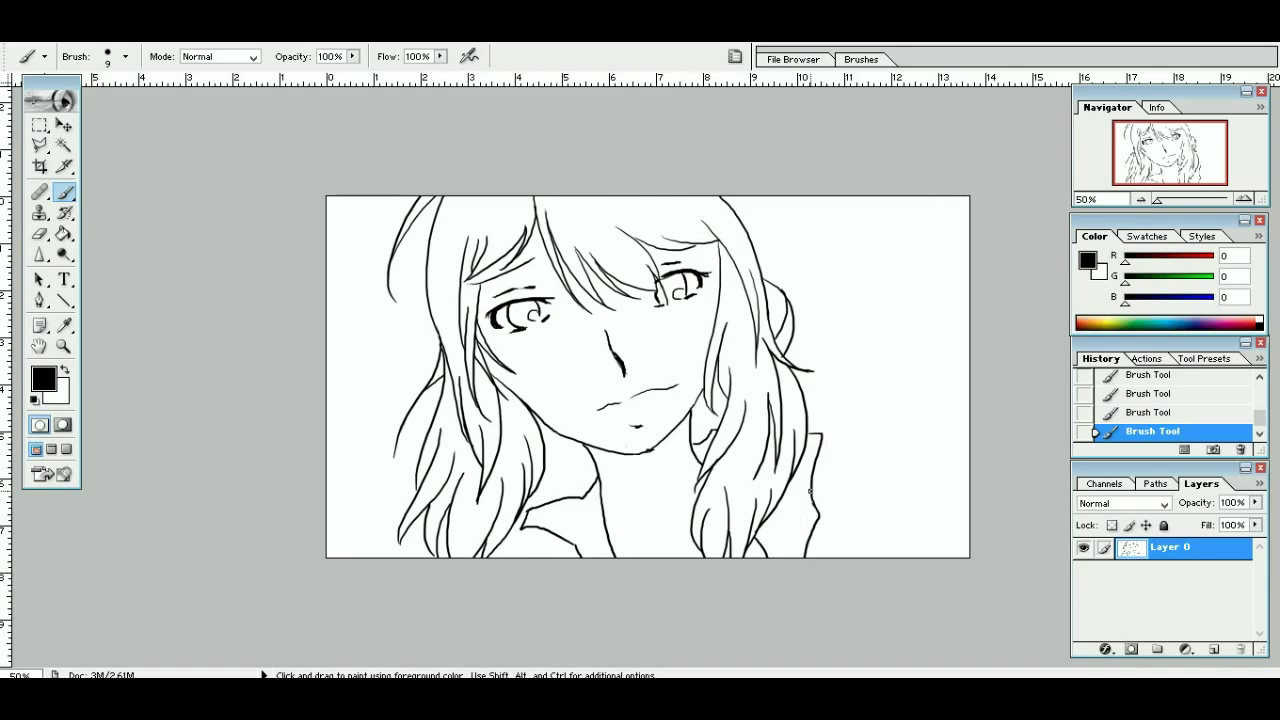
drag(792, 543, 818, 510)
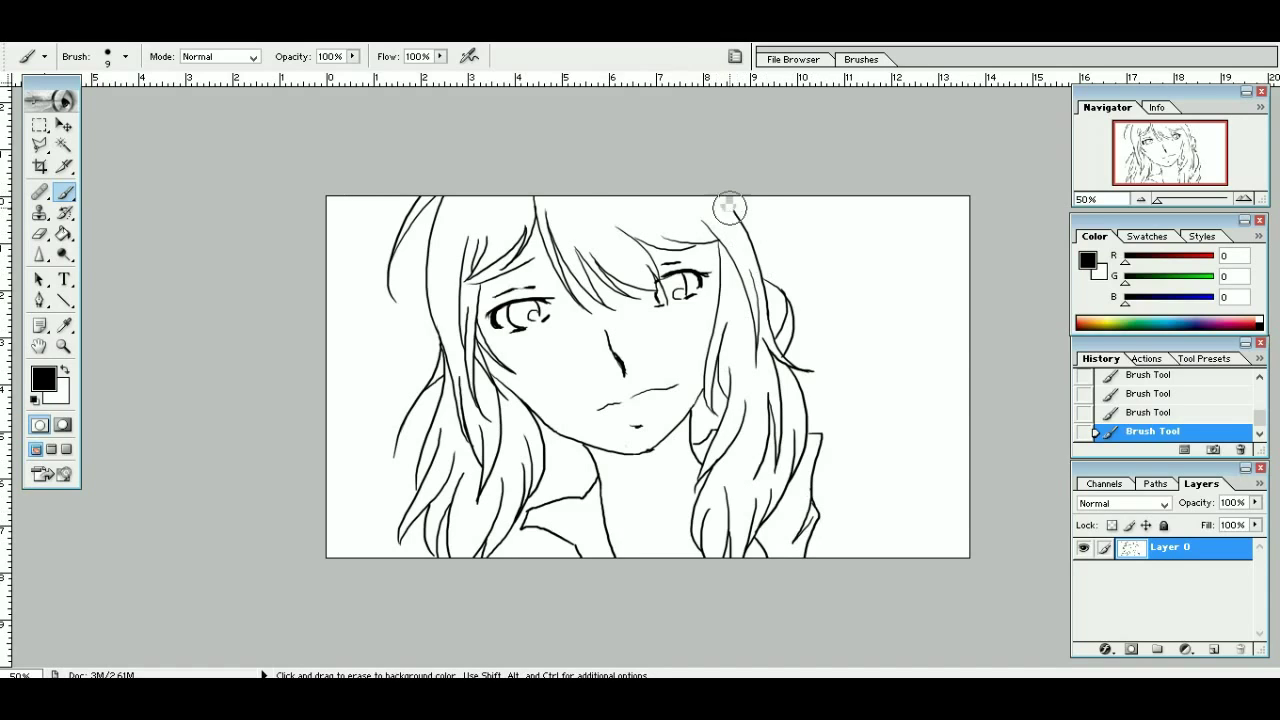
Step: Paint out the top end of the right hair contour in white at 67 px, and restore the black 9 px brush
key(x)
click(111, 52)
drag(30, 108, 80, 108)
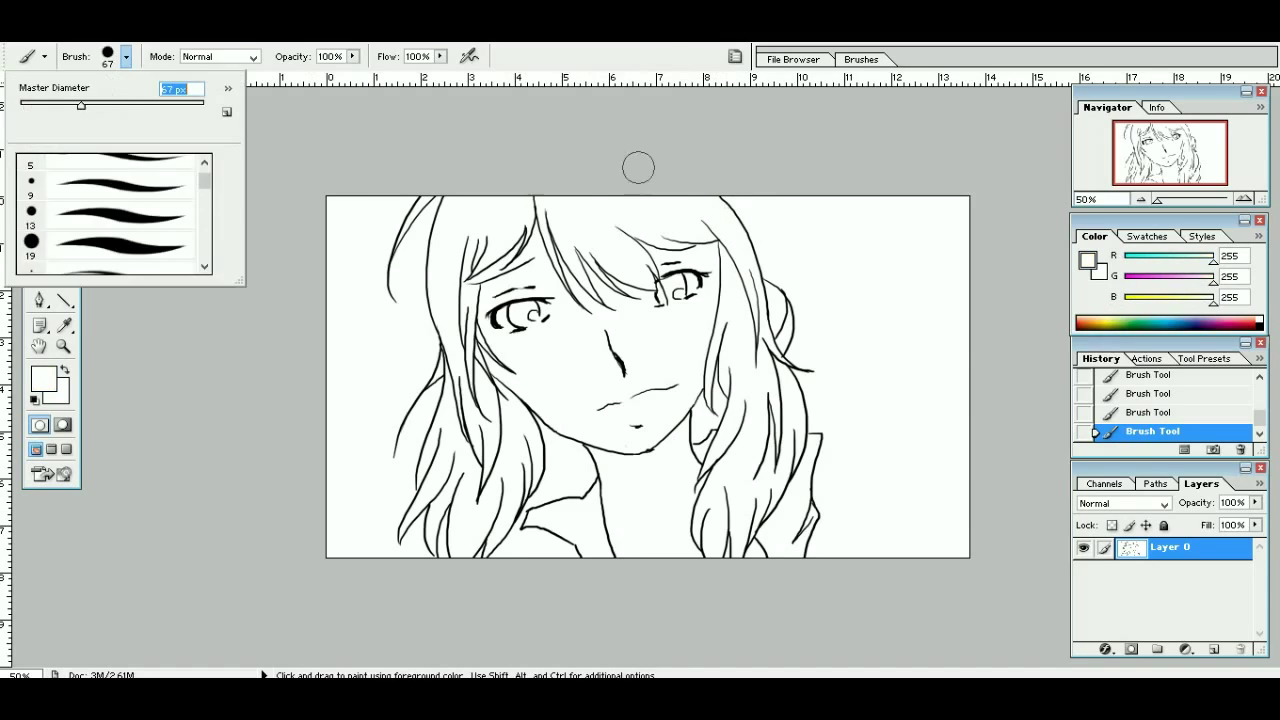
click(117, 57)
drag(732, 206, 802, 294)
click(74, 185)
click(778, 185)
key(x)
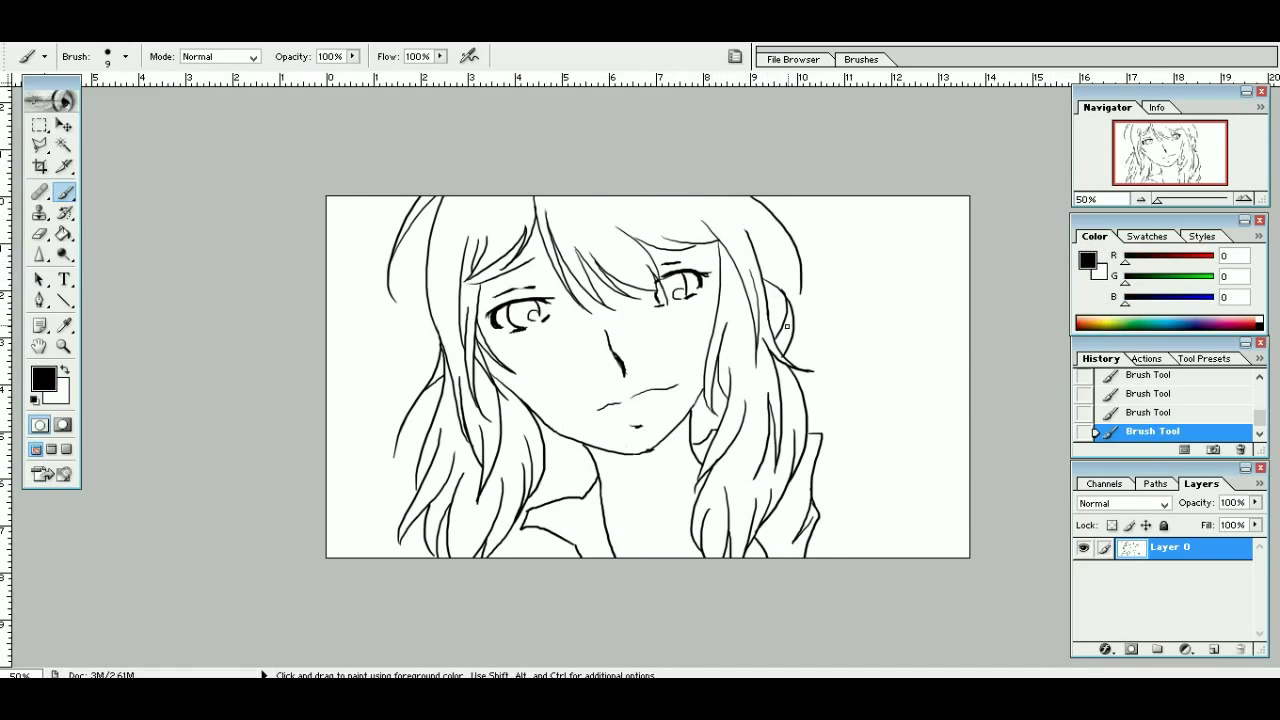
Step: Draw a curved strand just inside the outer hair arc at the upper right, ending above the rounded loop
drag(785, 249, 800, 352)
key(ctrl+z)
drag(765, 228, 797, 304)
key(ctrl+z)
key(ctrl+z)
mouse_move(782, 244)
mouse_down()
mouse_move(806, 330)
mouse_move(798, 293)
mouse_move(797, 305)
mouse_up()
key(ctrl+z)
key(ctrl+z)
key(ctrl+alt+z)
drag(786, 358, 813, 372)
key(ctrl+z)
key(ctrl+z)
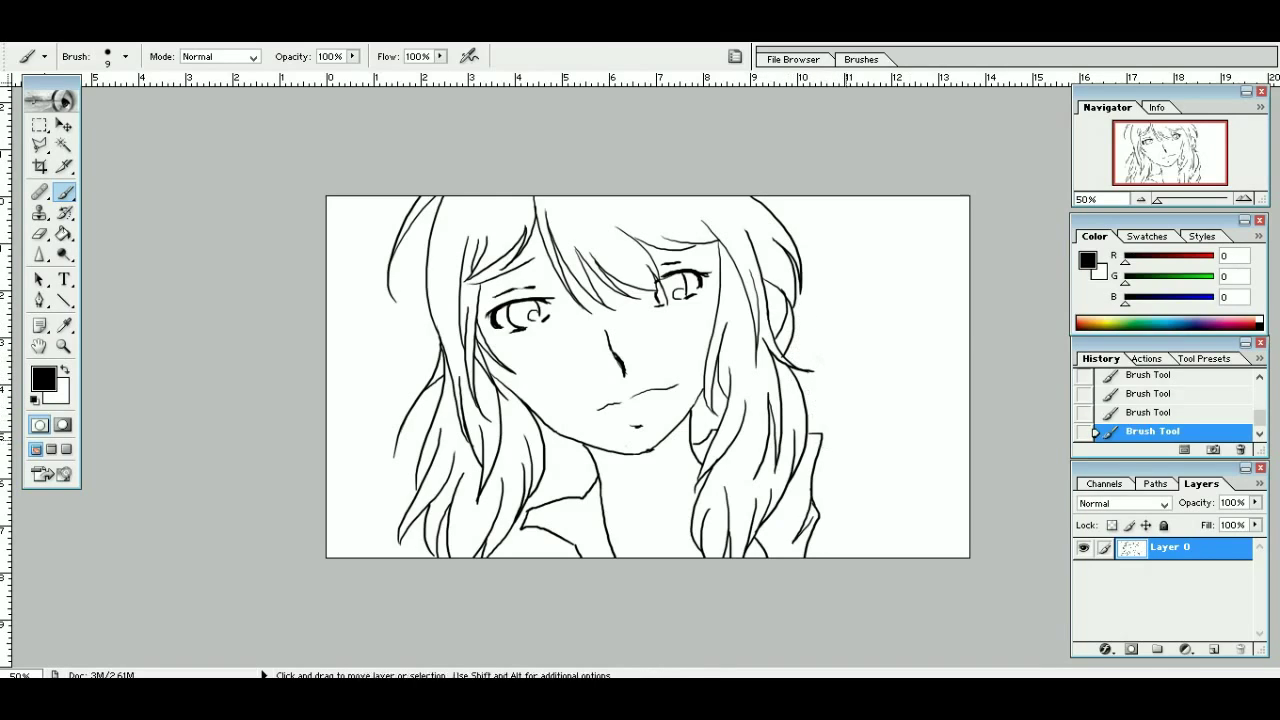
Step: Draw the shoulder line from the right side of the collar to the canvas's right edge
key(ctrl+z)
mouse_move(820, 450)
mouse_down()
mouse_move(905, 428)
mouse_move(894, 433)
mouse_up()
key(ctrl+z)
drag(822, 461, 970, 432)
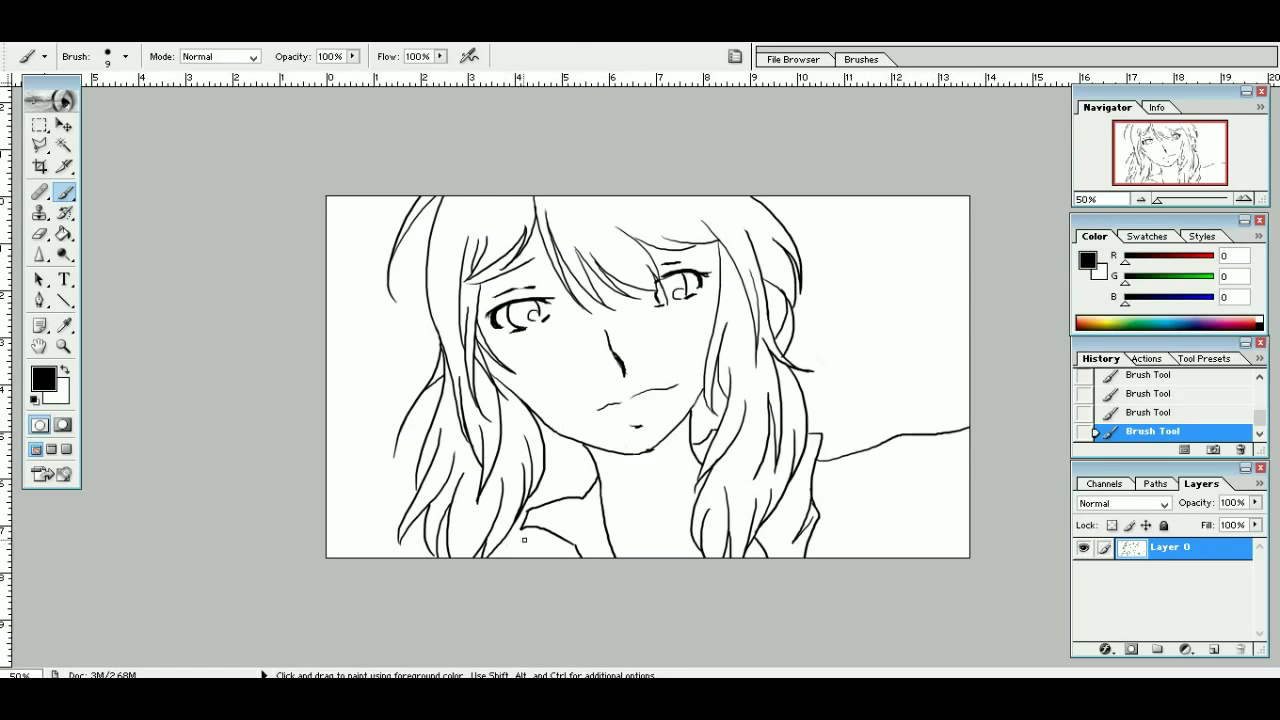
Step: Extend the mouth's left corner and add short lip strokes beneath the mouth line
drag(589, 411, 606, 408)
key(ctrl+z)
drag(668, 390, 656, 404)
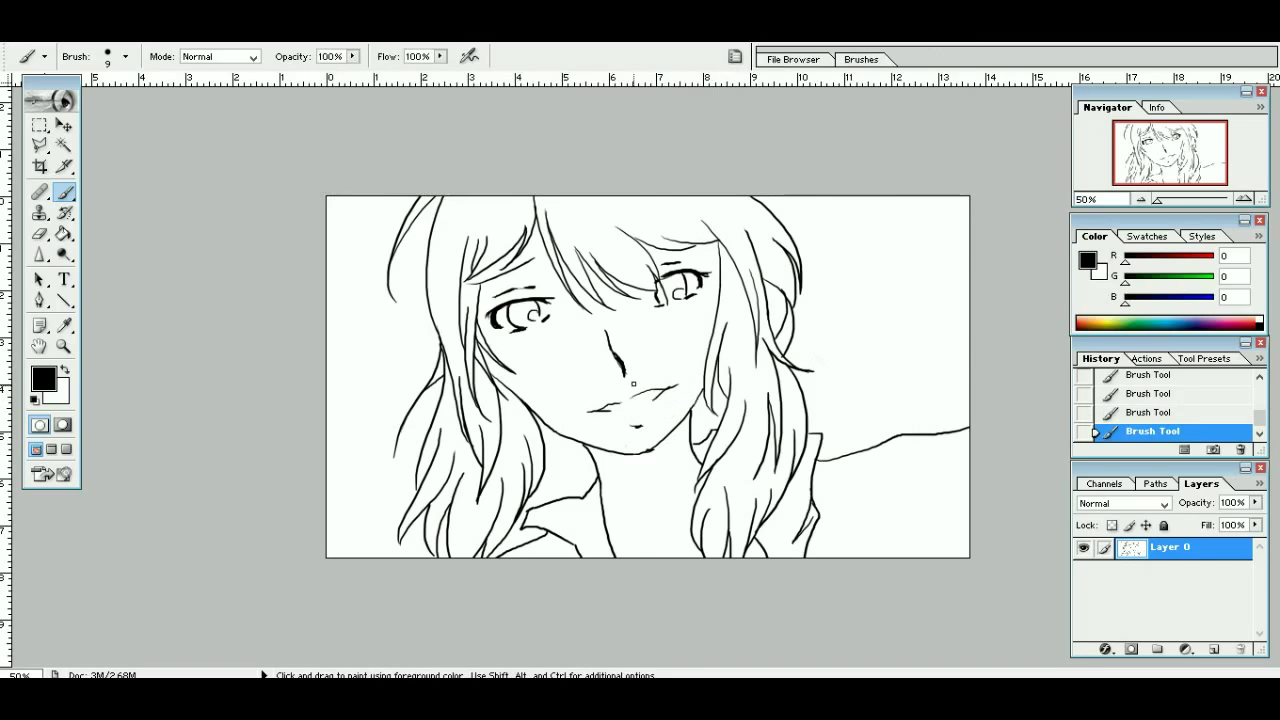
key(ctrl+alt+z)
key(ctrl+alt+z)
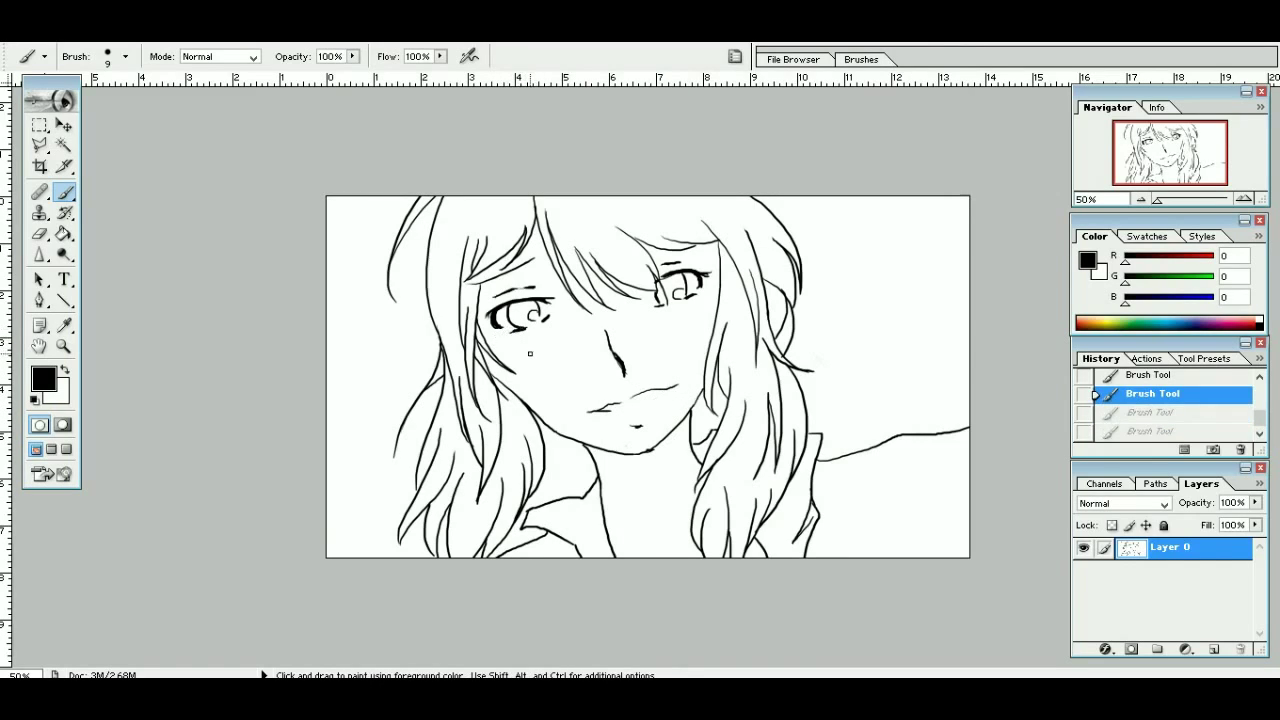
key(ctrl+shift+z)
drag(500, 333, 523, 334)
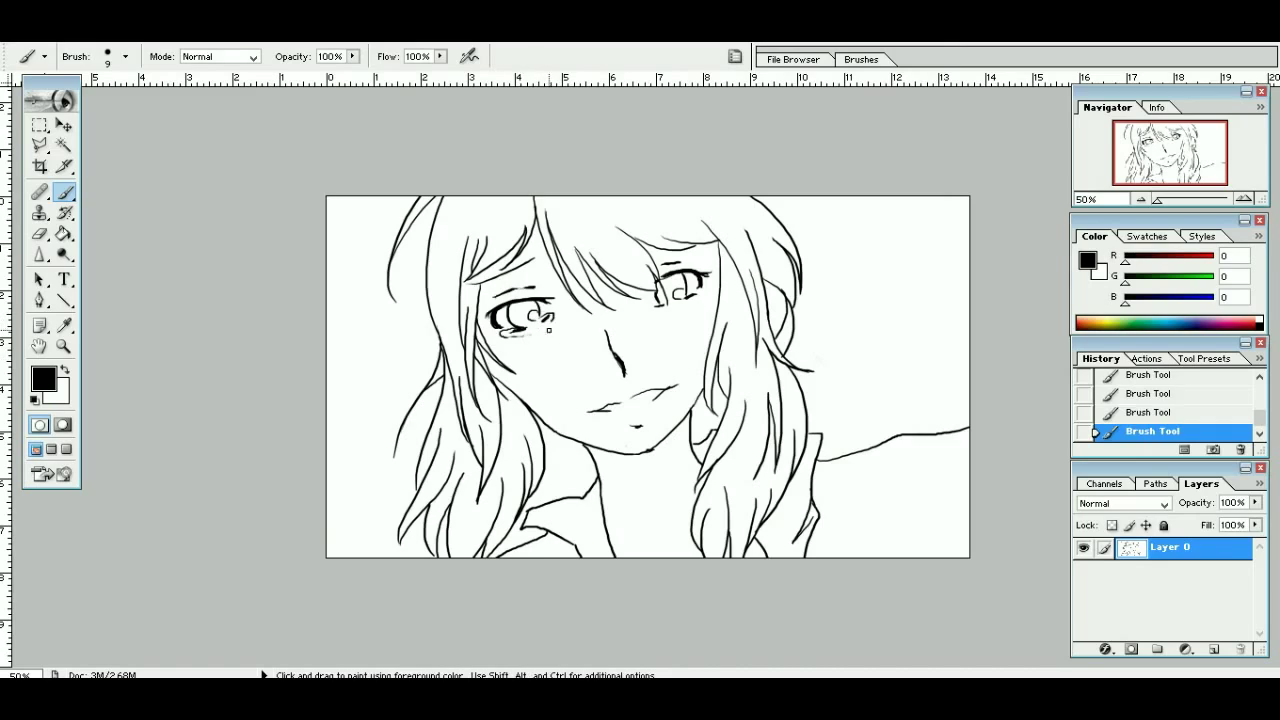
key(ctrl+alt+z)
Step: Draw two converging sleeve fold lines in the lower right corner of the canvas
drag(972, 526, 937, 555)
drag(962, 503, 936, 555)
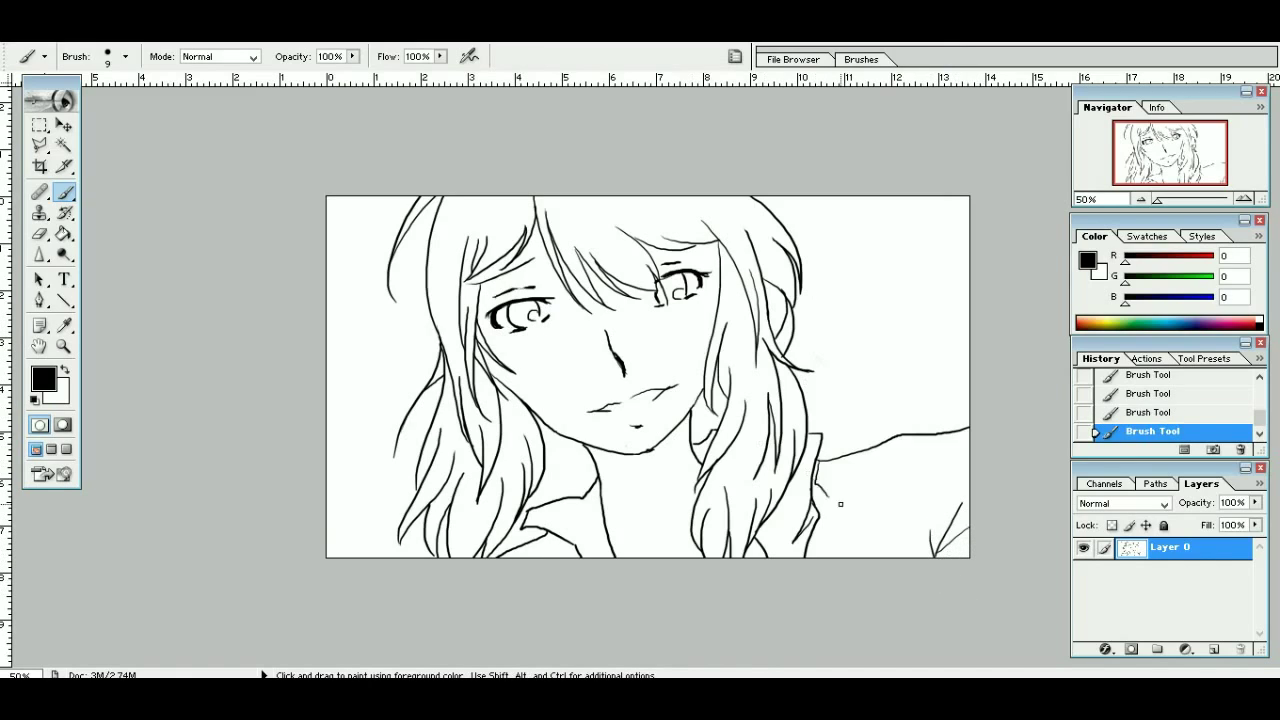
drag(840, 504, 835, 535)
key(ctrl+z)
drag(820, 458, 838, 511)
key(ctrl+z)
drag(534, 540, 562, 558)
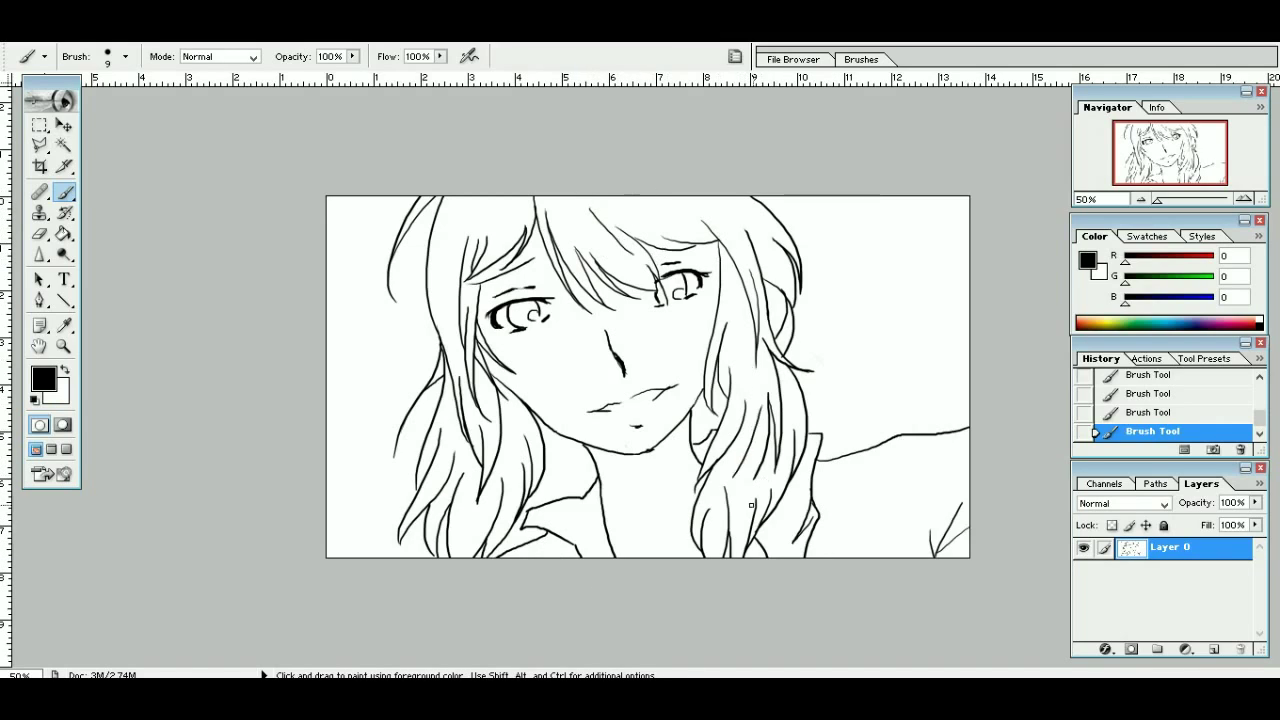
key(ctrl+z)
Step: Draw a small loop of hair outside the left contour and a shadow boundary line across the neck
drag(433, 325, 415, 384)
drag(441, 332, 419, 383)
key(ctrl+z)
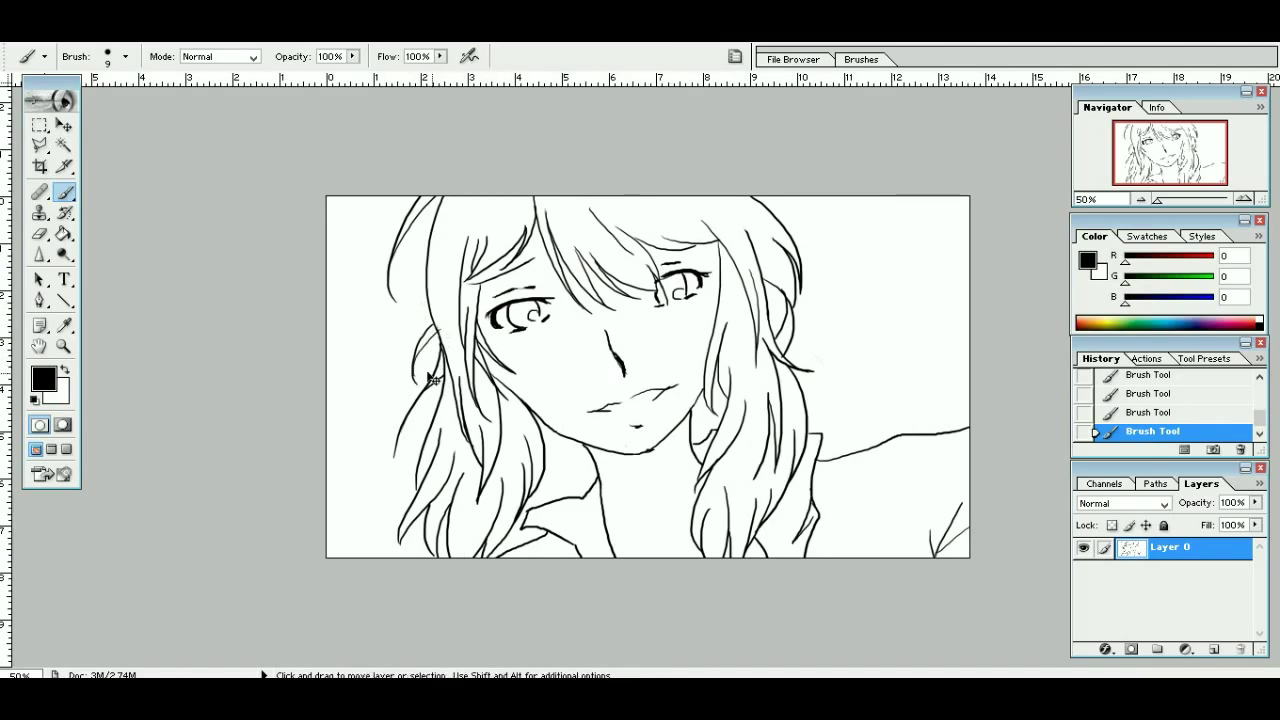
mouse_move(598, 472)
mouse_down()
mouse_move(658, 478)
mouse_move(692, 451)
mouse_up()
Step: Fill the gaps between the left cheek strands and inside the right lock with solid black shadows
drag(479, 346, 527, 407)
key(ctrl+z)
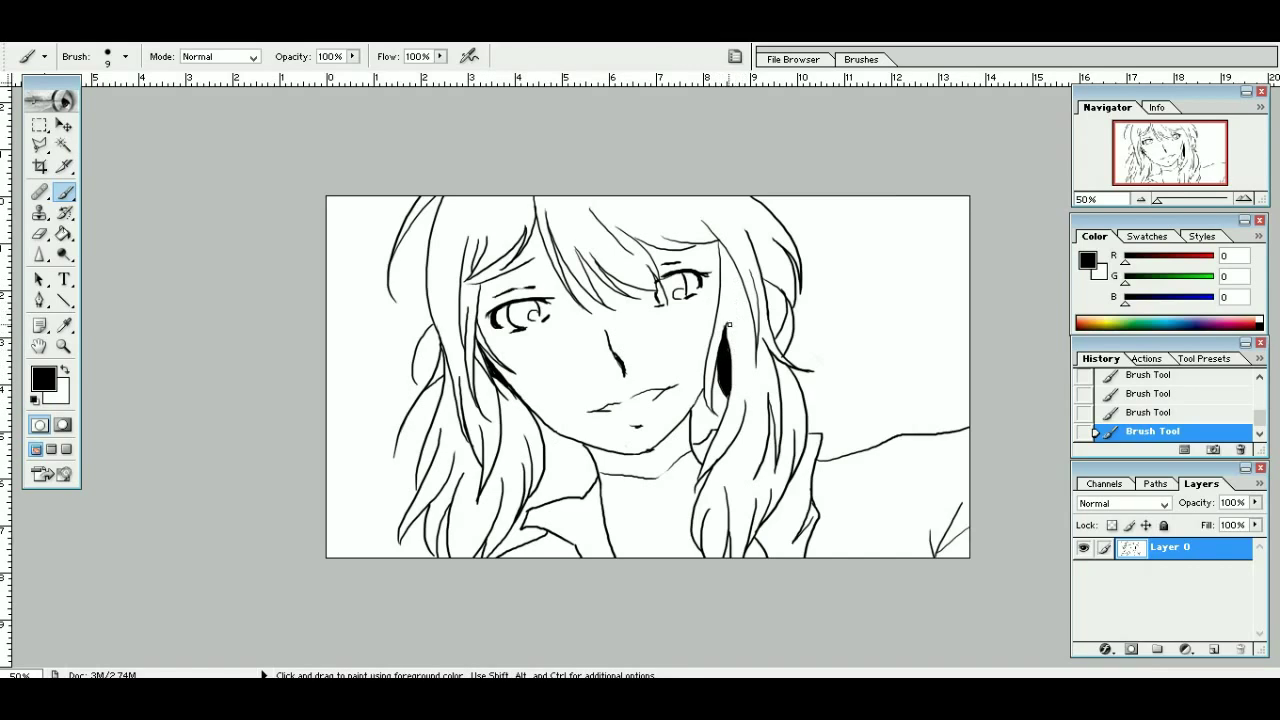
drag(770, 406, 771, 428)
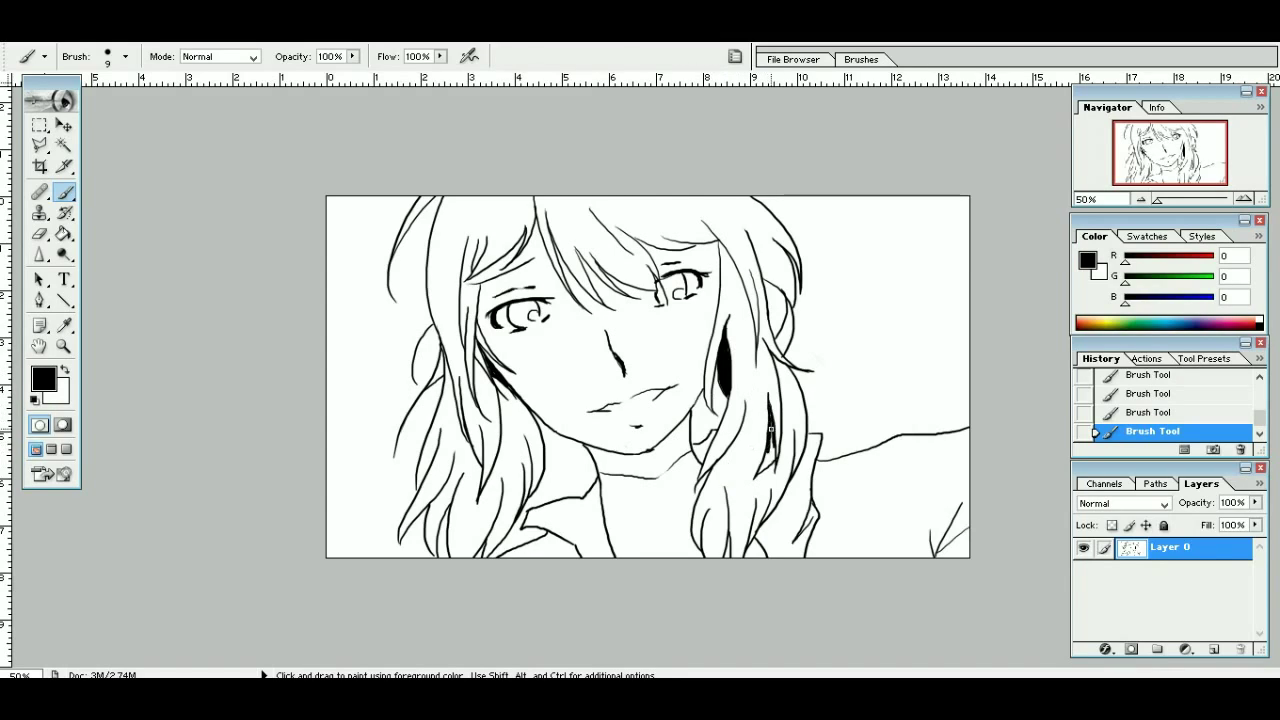
click(1109, 316)
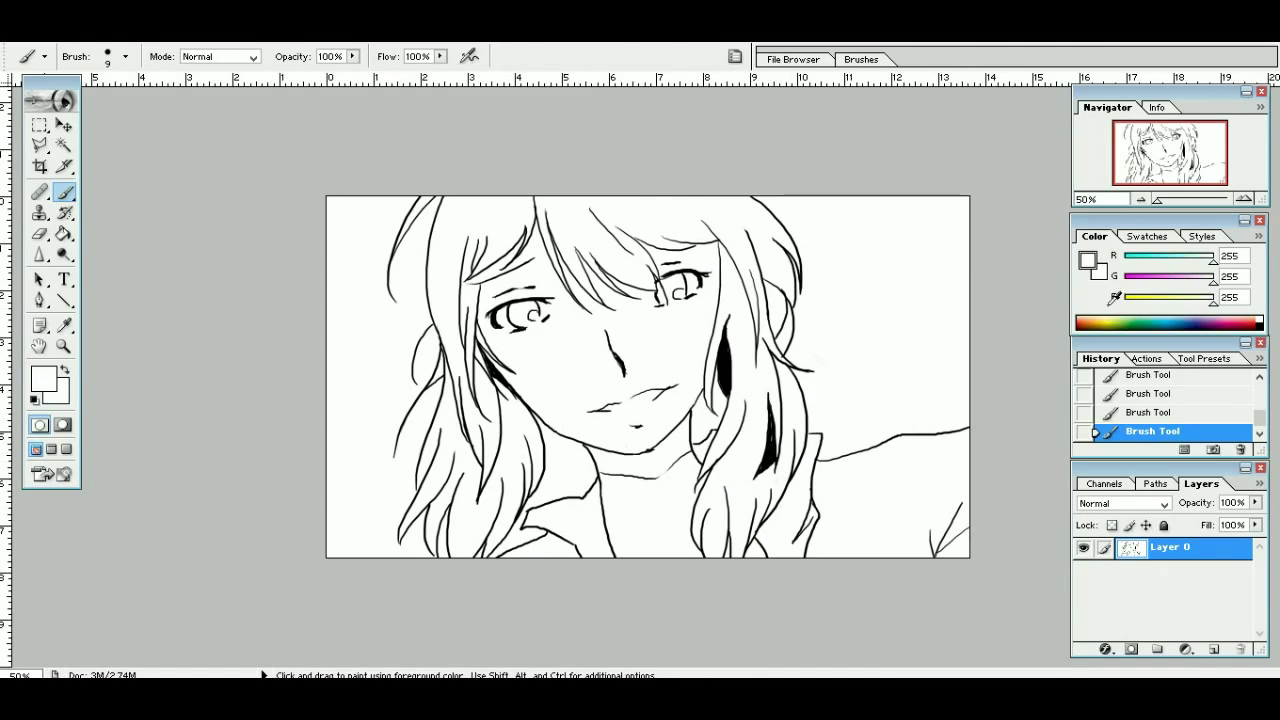
key(d)
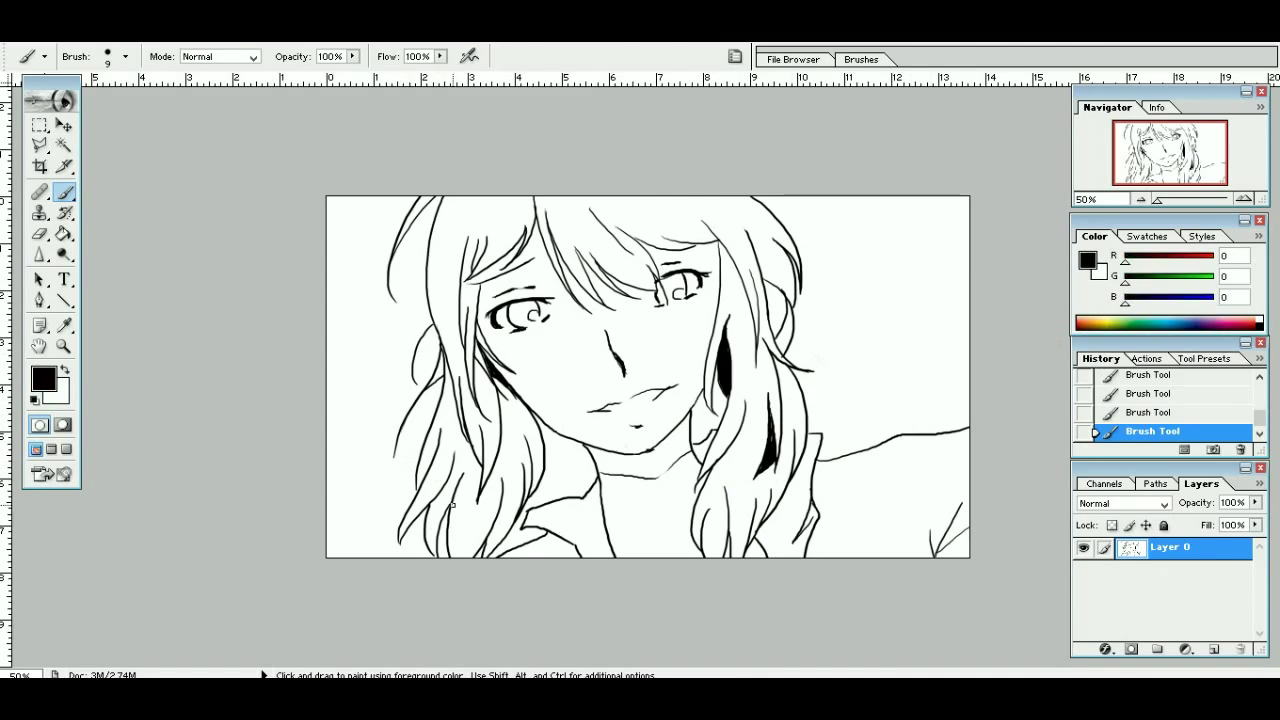
Step: Fill black shadows between the lower strands of the left lock and along the strand beside the left temple
drag(458, 505, 452, 556)
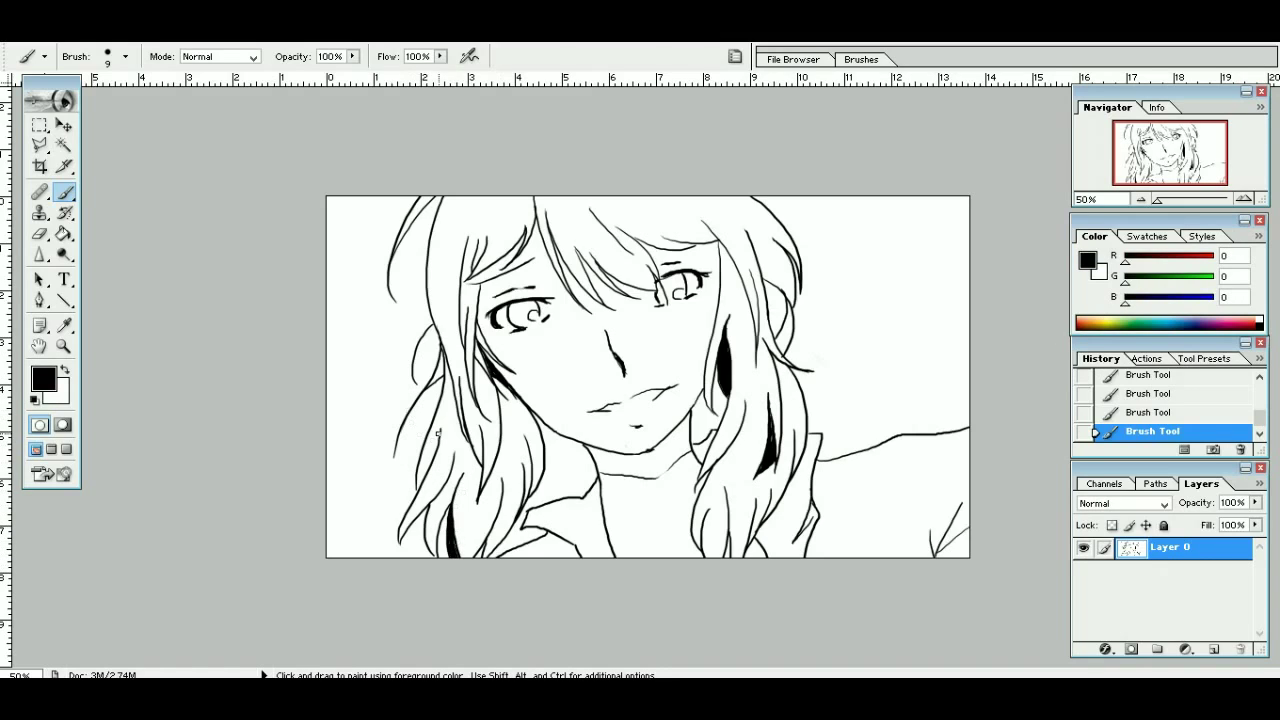
mouse_move(438, 433)
mouse_down()
mouse_move(419, 486)
mouse_move(438, 439)
mouse_move(424, 466)
mouse_up()
mouse_move(466, 238)
mouse_down()
mouse_move(455, 287)
mouse_move(466, 244)
mouse_move(466, 360)
mouse_up()
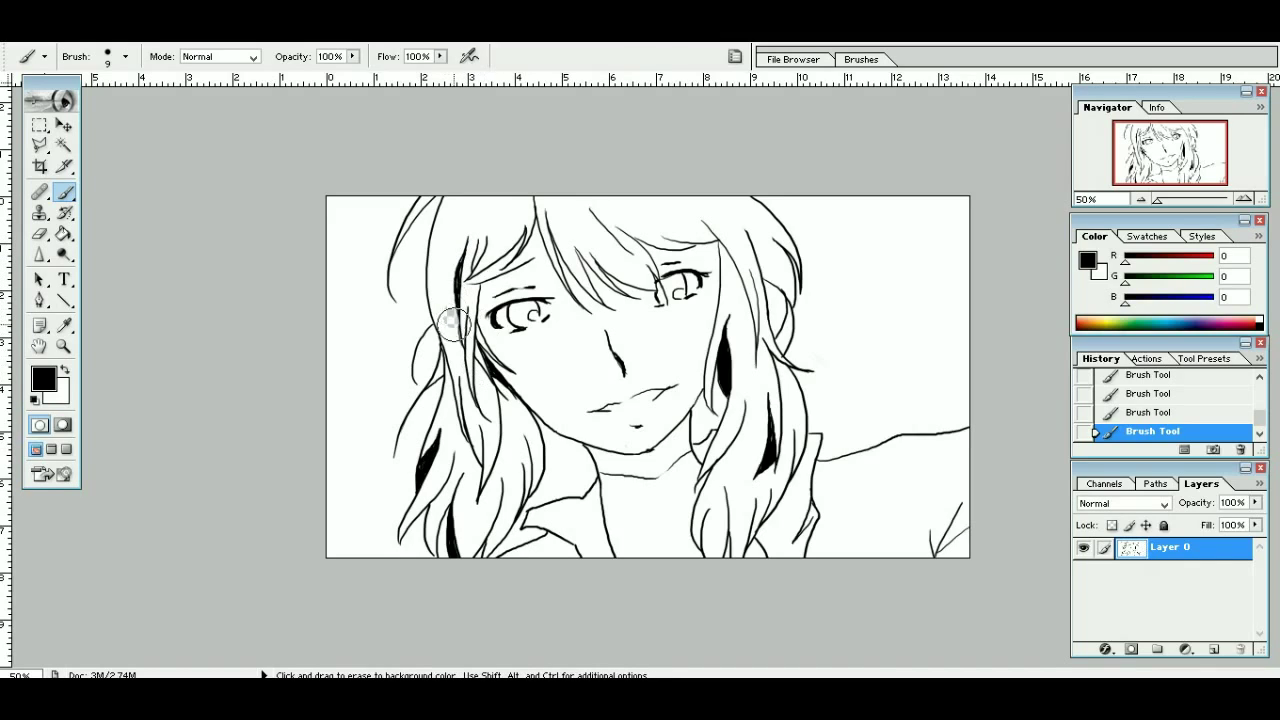
key(x)
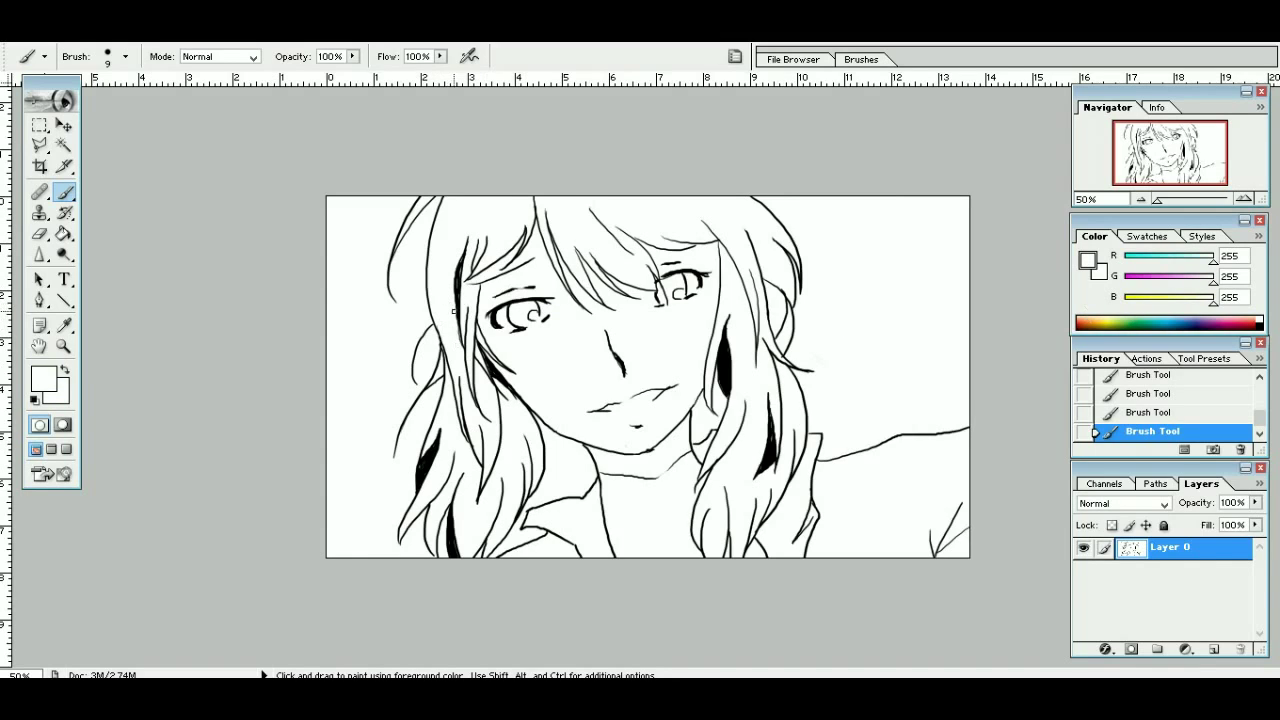
key(x)
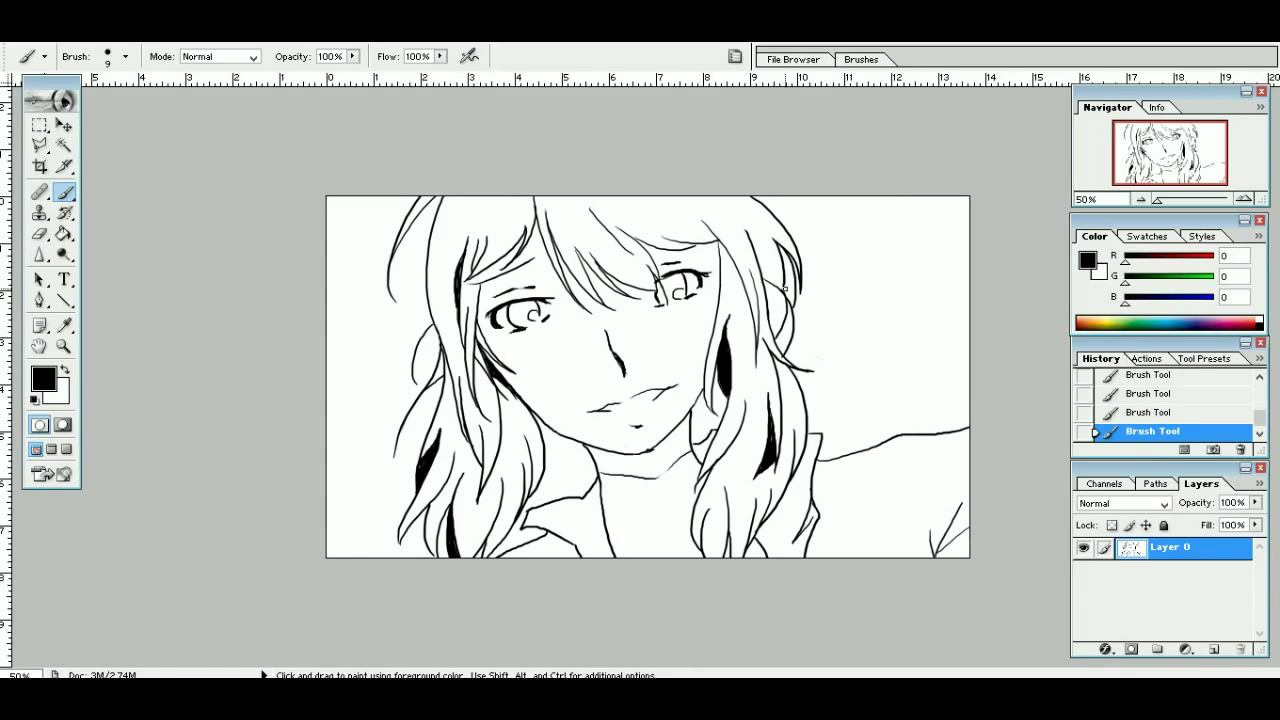
Step: Fill the gap between the two outer hair arcs at the upper right with solid black
key(ctrl+z)
mouse_move(781, 253)
mouse_down()
mouse_move(791, 305)
mouse_move(789, 271)
mouse_up()
key(x)
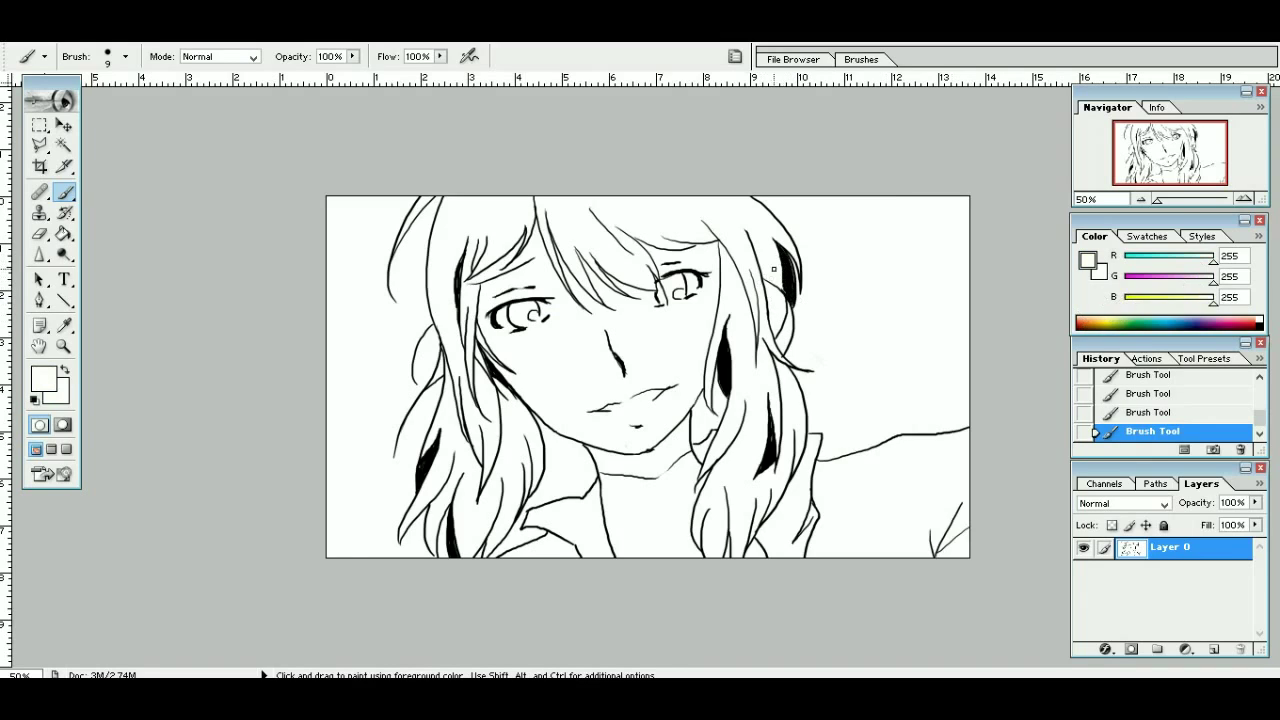
key(x)
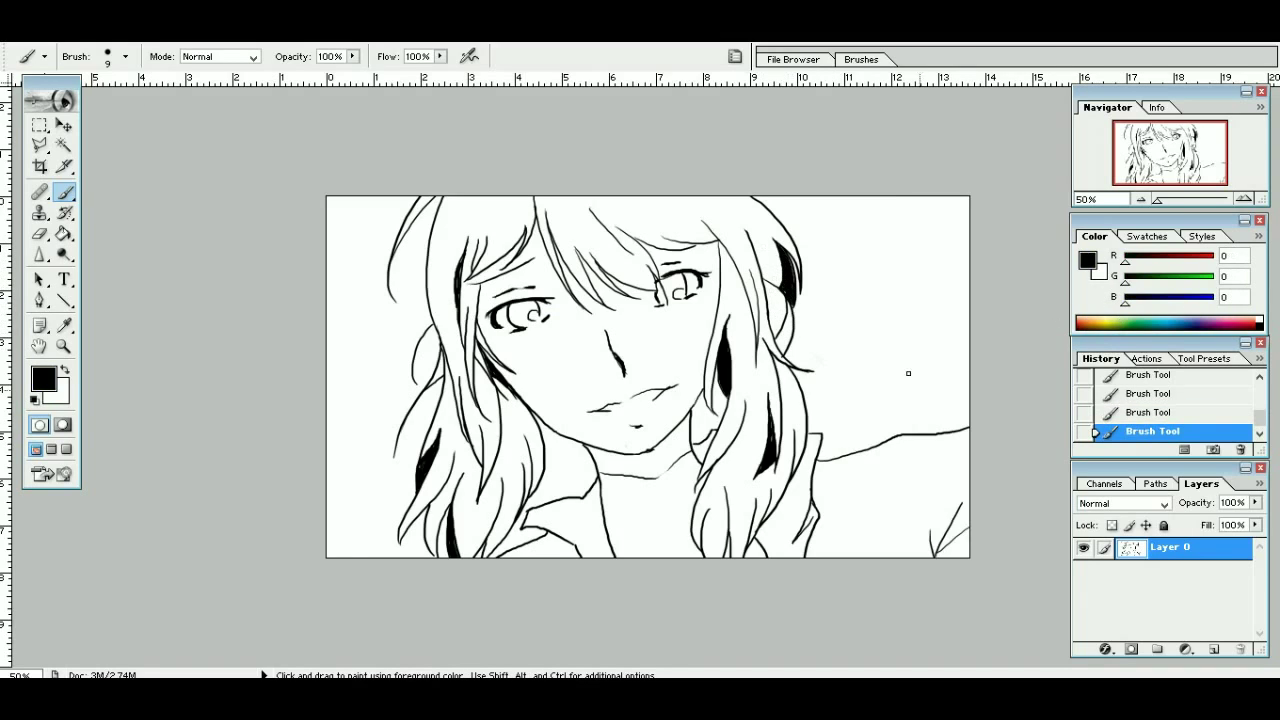
Step: Thicken the sleeve folds in the lower right corner and the fold of the right collar with solid black
drag(962, 504, 934, 555)
key(ctrl+alt+z)
mouse_move(815, 477)
mouse_down()
mouse_move(820, 525)
mouse_move(804, 530)
mouse_up()
key(ctrl+alt+z)
drag(812, 506, 813, 514)
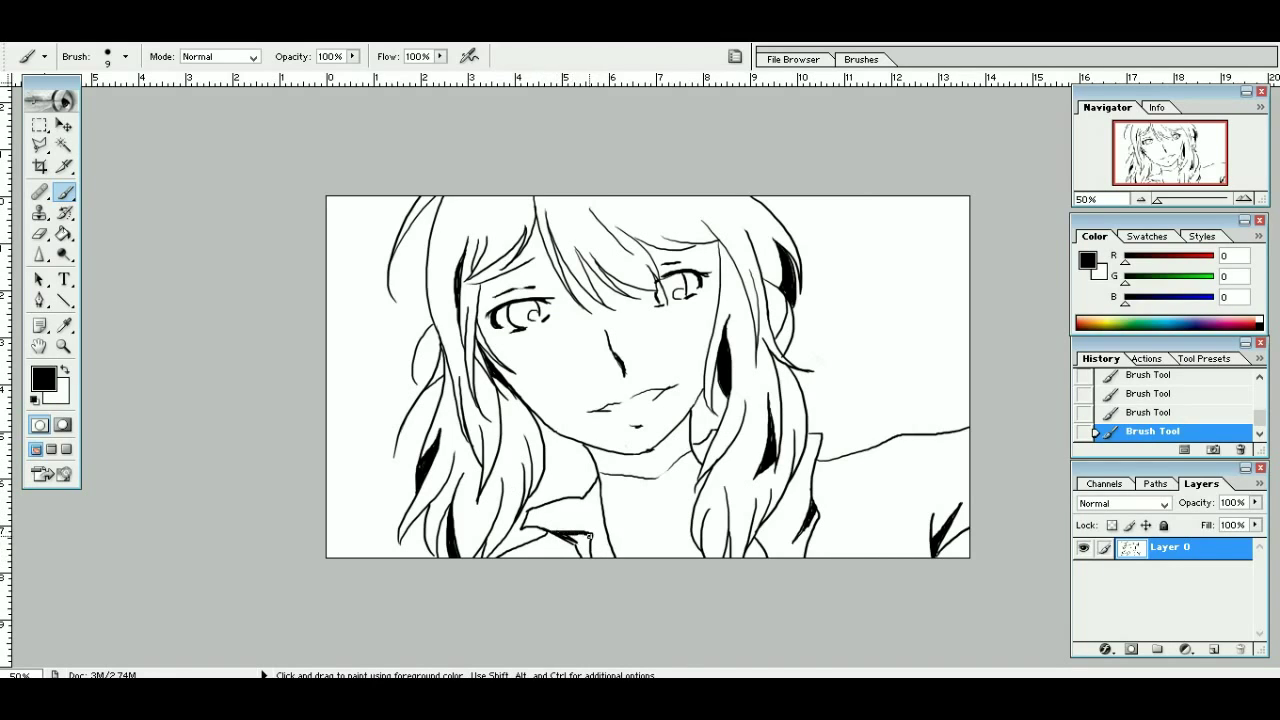
Step: Redo the left collar's shading, filling black shadows beneath the collar flap and between the collar and neck
key(ctrl+alt+z)
key(ctrl+alt+z)
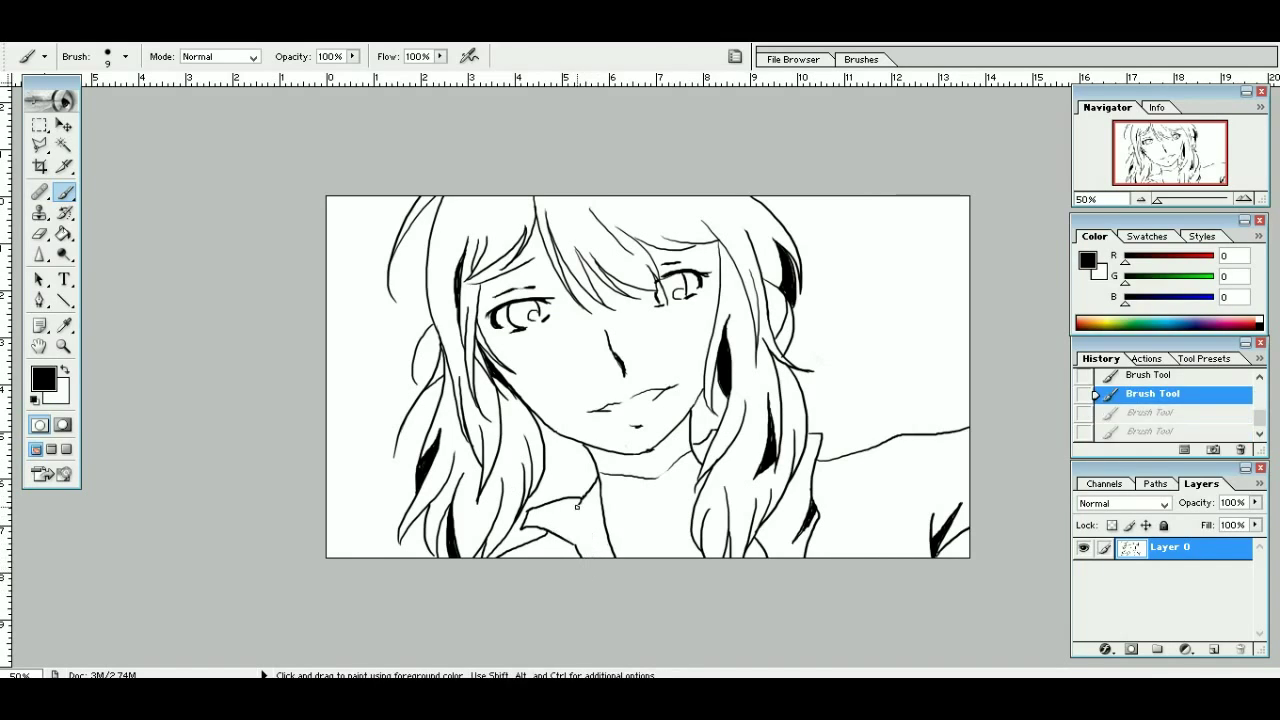
mouse_move(576, 506)
mouse_down()
mouse_move(602, 532)
mouse_move(582, 506)
mouse_move(595, 481)
mouse_move(588, 507)
mouse_move(617, 568)
mouse_move(599, 509)
mouse_move(596, 525)
mouse_move(514, 551)
mouse_move(558, 536)
mouse_move(547, 566)
mouse_up()
key(ctrl+alt+z)
key(ctrl+alt+z)
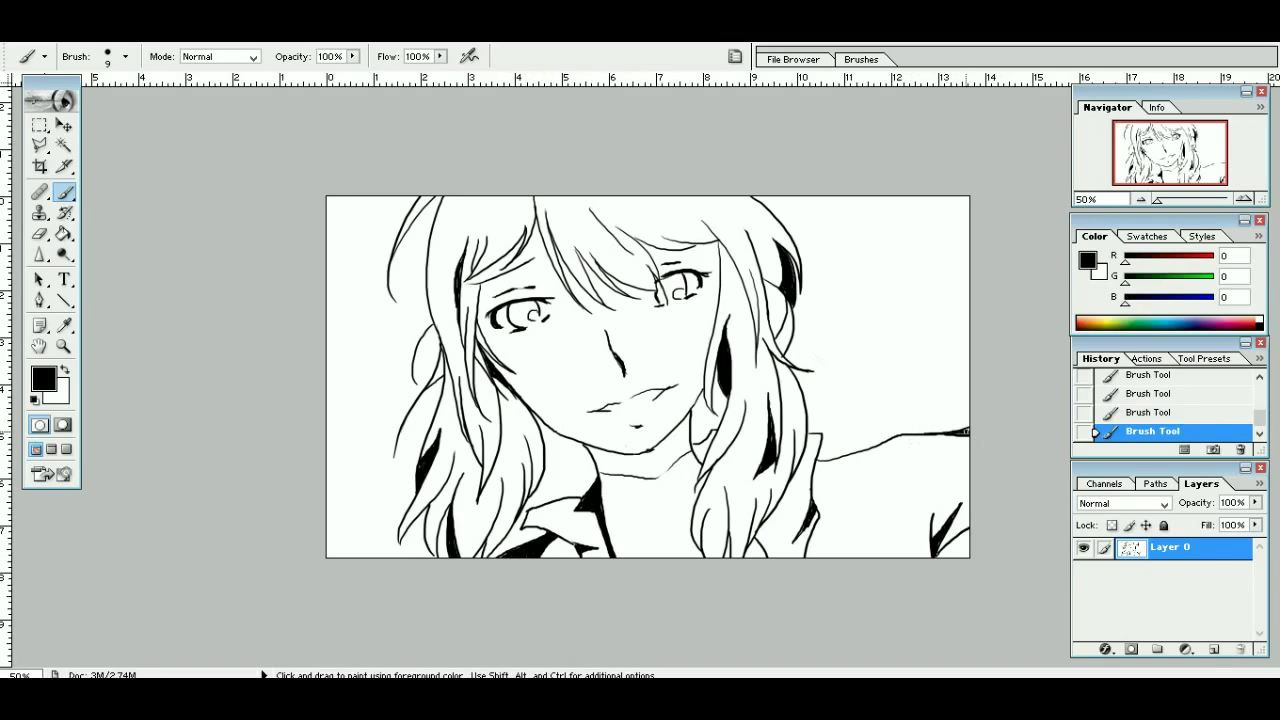
Step: Fill the neck shadow below the jawline with solid black down to the shadow boundary line
mouse_move(590, 449)
mouse_down()
mouse_move(656, 450)
mouse_move(688, 413)
mouse_up()
mouse_move(600, 457)
mouse_down()
mouse_move(598, 472)
mouse_move(636, 474)
mouse_move(602, 452)
mouse_move(642, 462)
mouse_move(616, 458)
mouse_up()
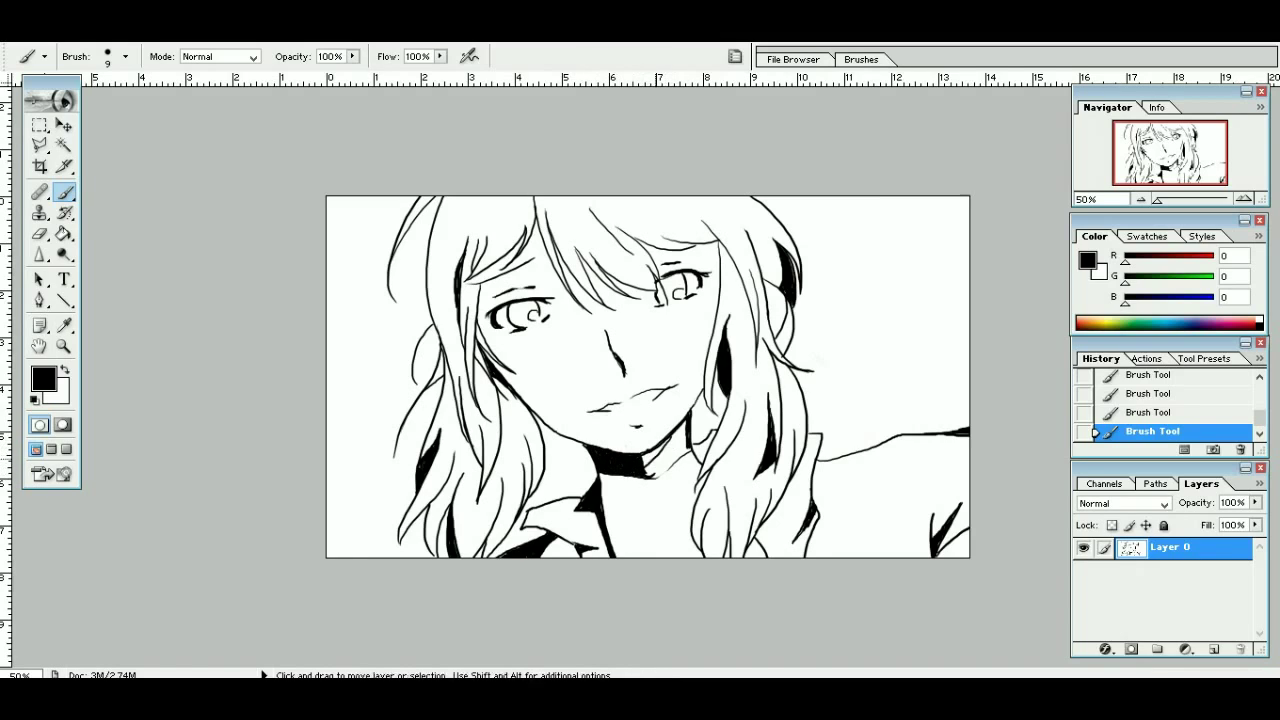
mouse_move(656, 450)
mouse_down()
mouse_move(662, 470)
mouse_move(646, 474)
mouse_up()
key(ctrl+z)
mouse_move(655, 450)
mouse_down()
mouse_move(659, 472)
mouse_move(657, 455)
mouse_move(666, 463)
mouse_up()
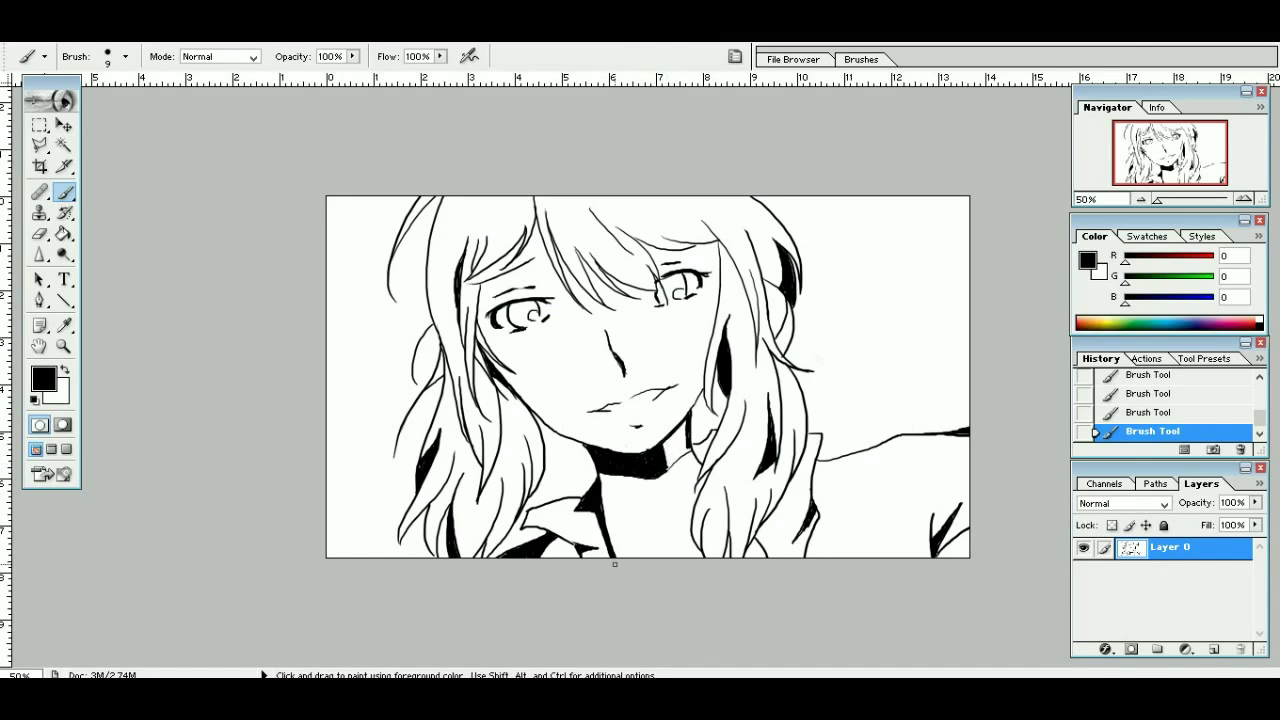
Step: Reshape the right end of the neck shadow beneath the jaw with white and black brush strokes
key(x)
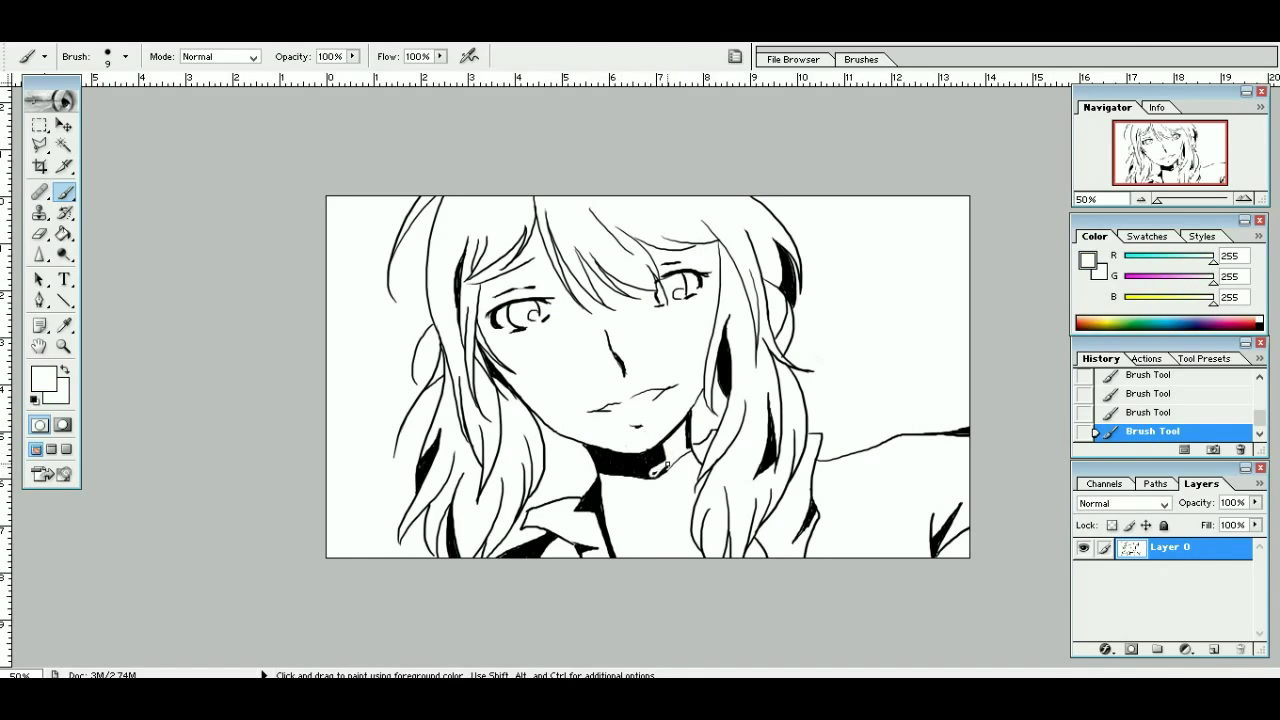
drag(666, 441, 659, 466)
key(x)
drag(661, 446, 686, 420)
key(ctrl+alt+z)
key(ctrl+alt+z)
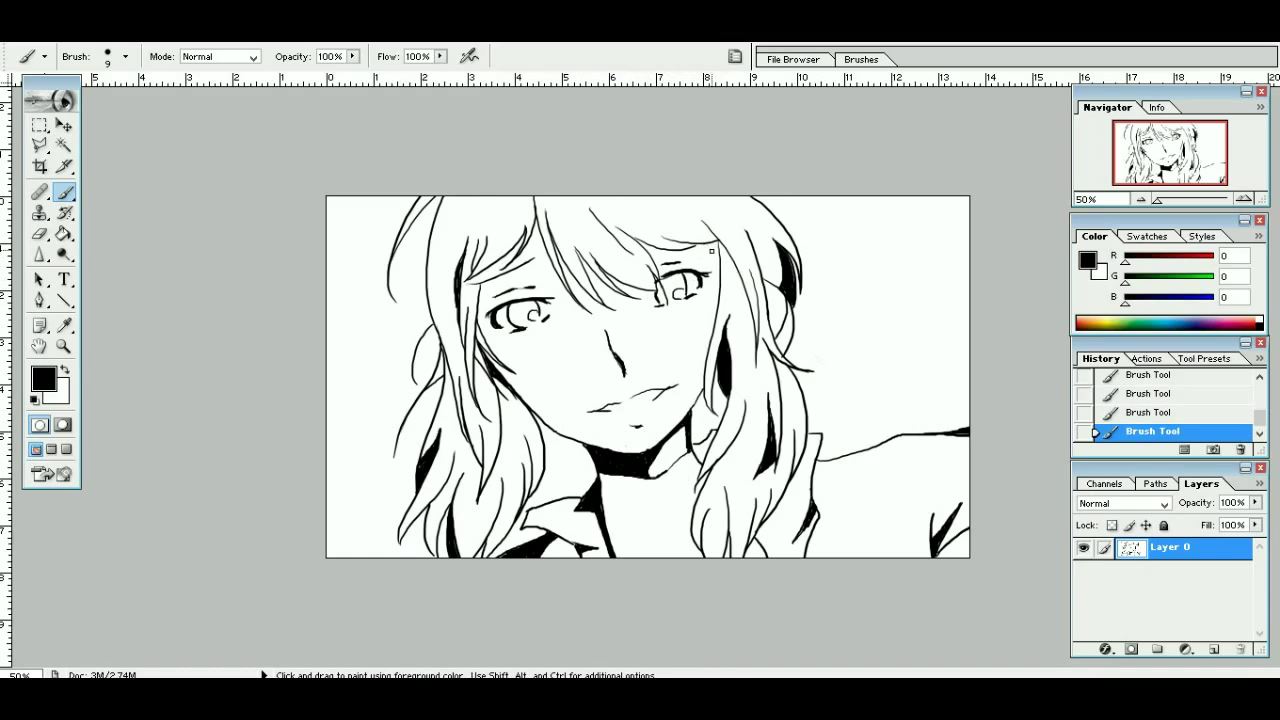
Step: Fill solid black shadows between the face and hair at the right temple and within the left-hand hair strands
drag(711, 251, 717, 312)
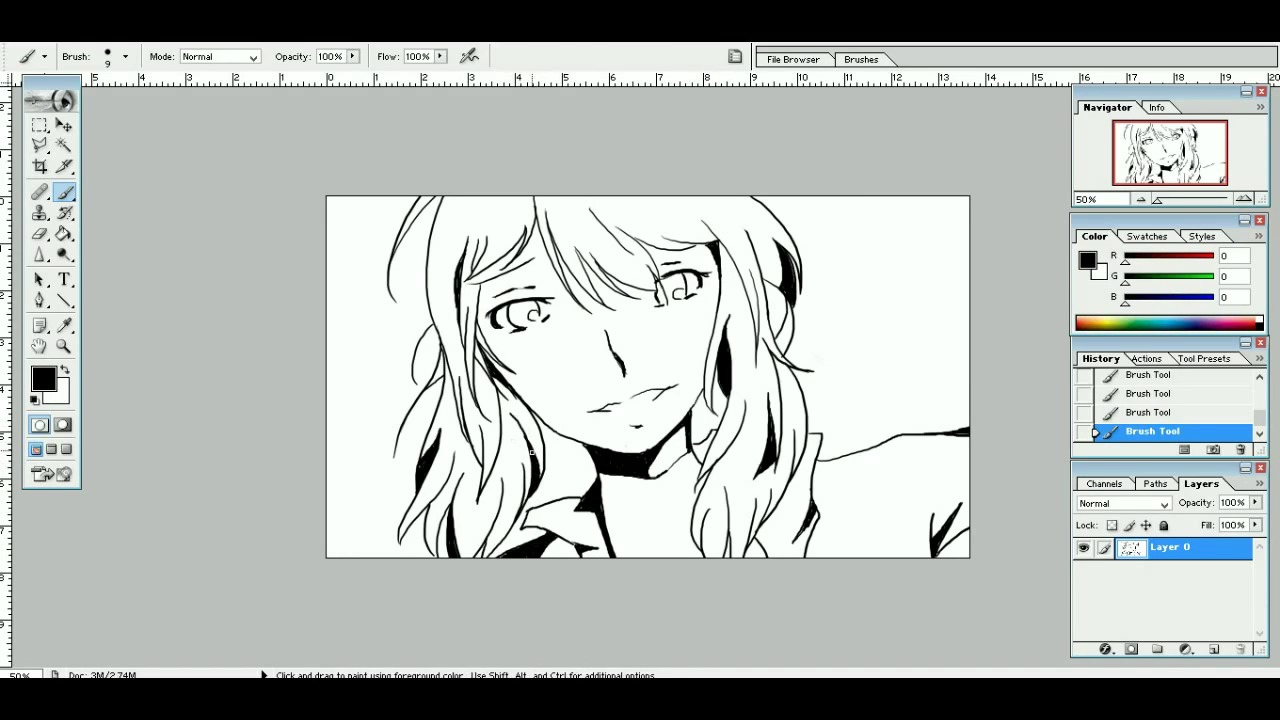
drag(457, 390, 470, 443)
drag(448, 337, 458, 379)
key(ctrl+alt+z)
key(ctrl+alt+z)
key(ctrl+alt+z)
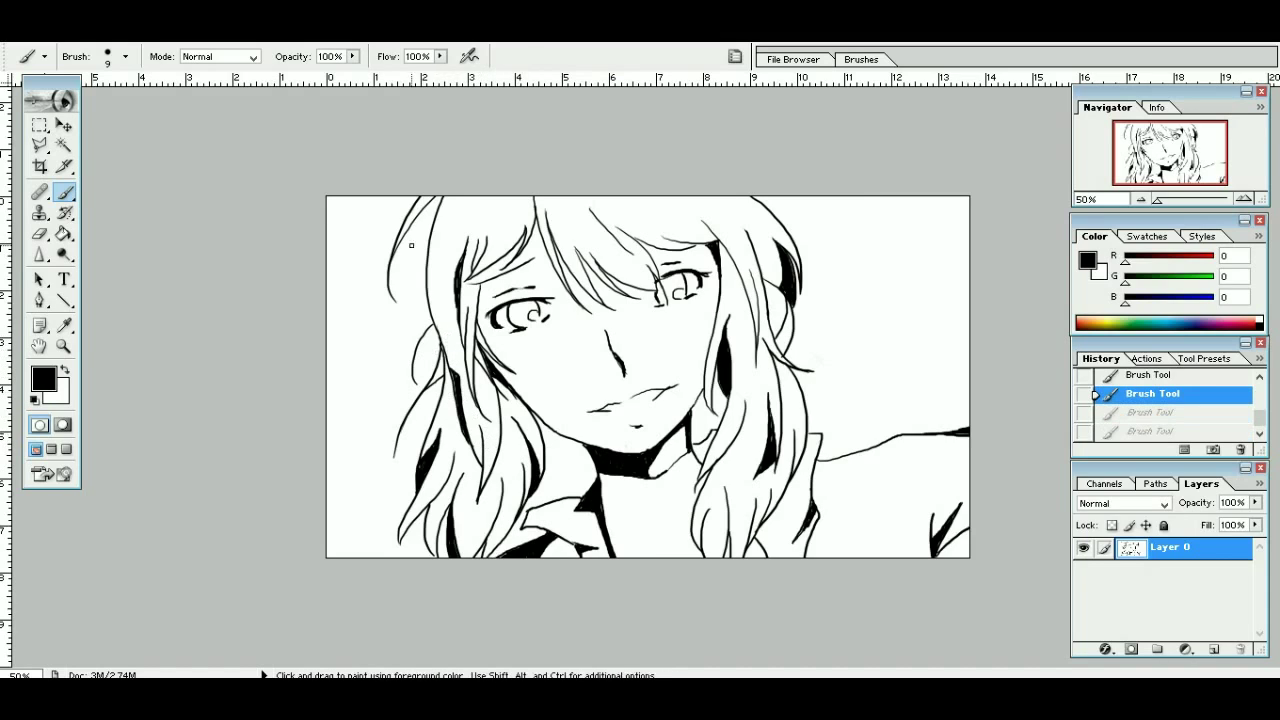
key(ctrl+shift+z)
key(ctrl+shift+z)
key(ctrl+shift+z)
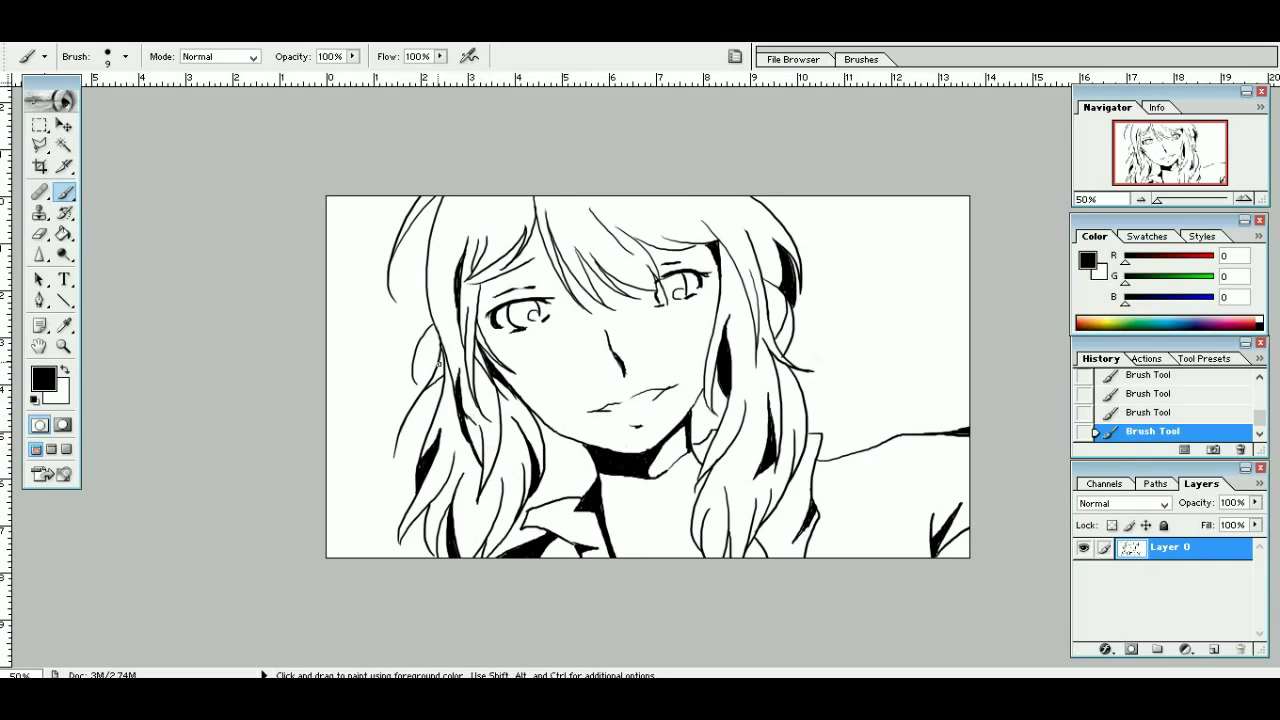
drag(630, 231, 679, 246)
key(ctrl)
key(ctrl)
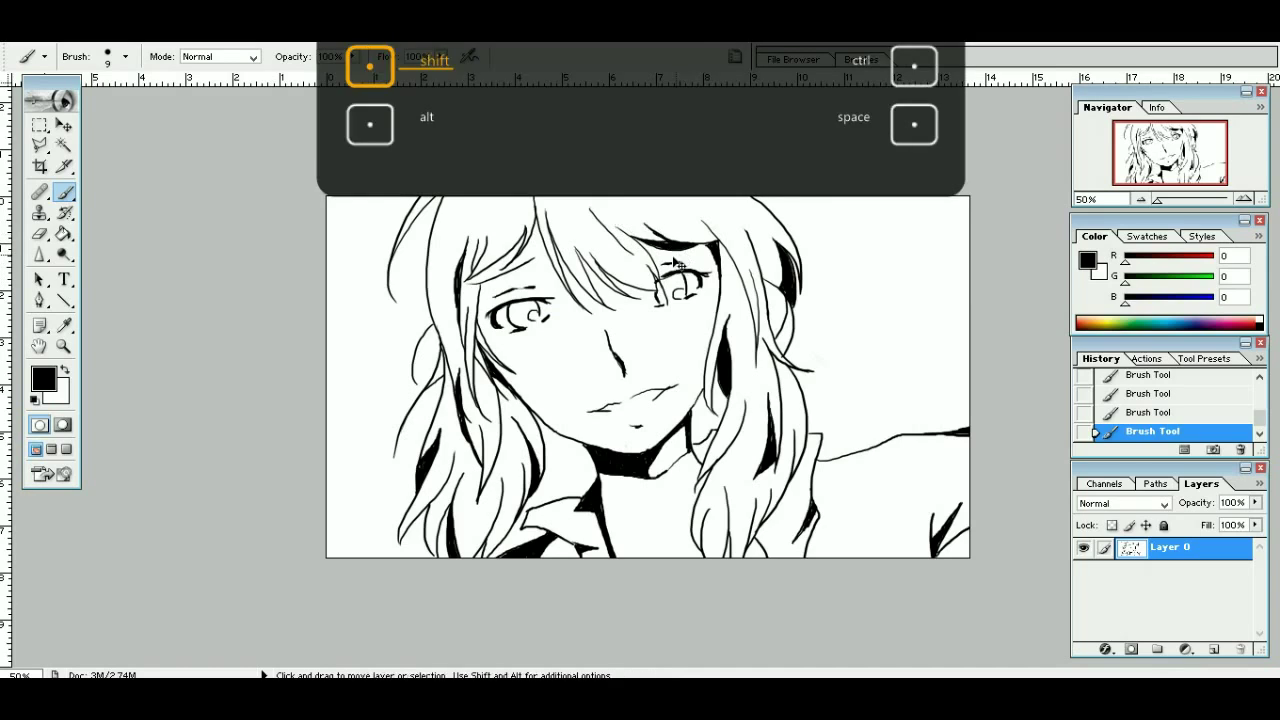
key(ctrl+alt+z)
key(ctrl+alt+z)
key(ctrl+alt+z)
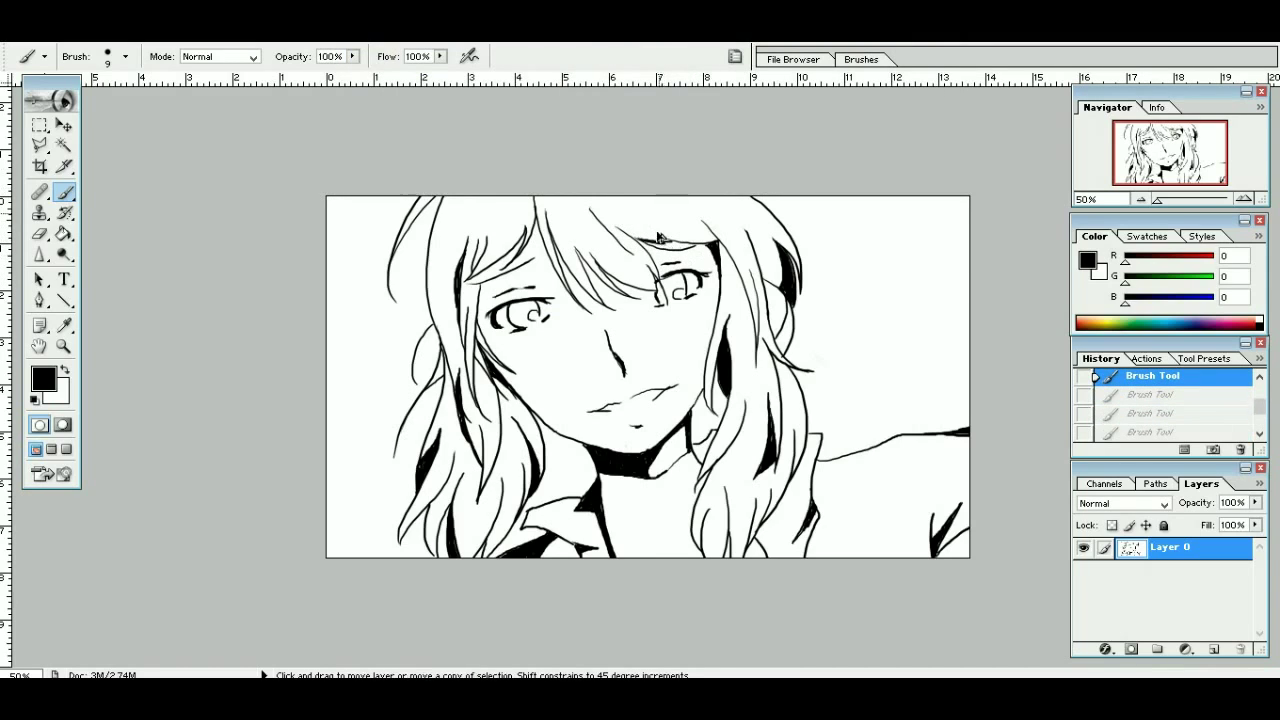
drag(707, 197, 768, 217)
key(ctrl+alt+z)
key(ctrl+alt+z)
key(ctrl+alt+z)
key(ctrl+alt+z)
Step: Thicken the central fringe strand and upper-left hair strand in black, and fill the shadow along the right collar
drag(590, 209, 628, 250)
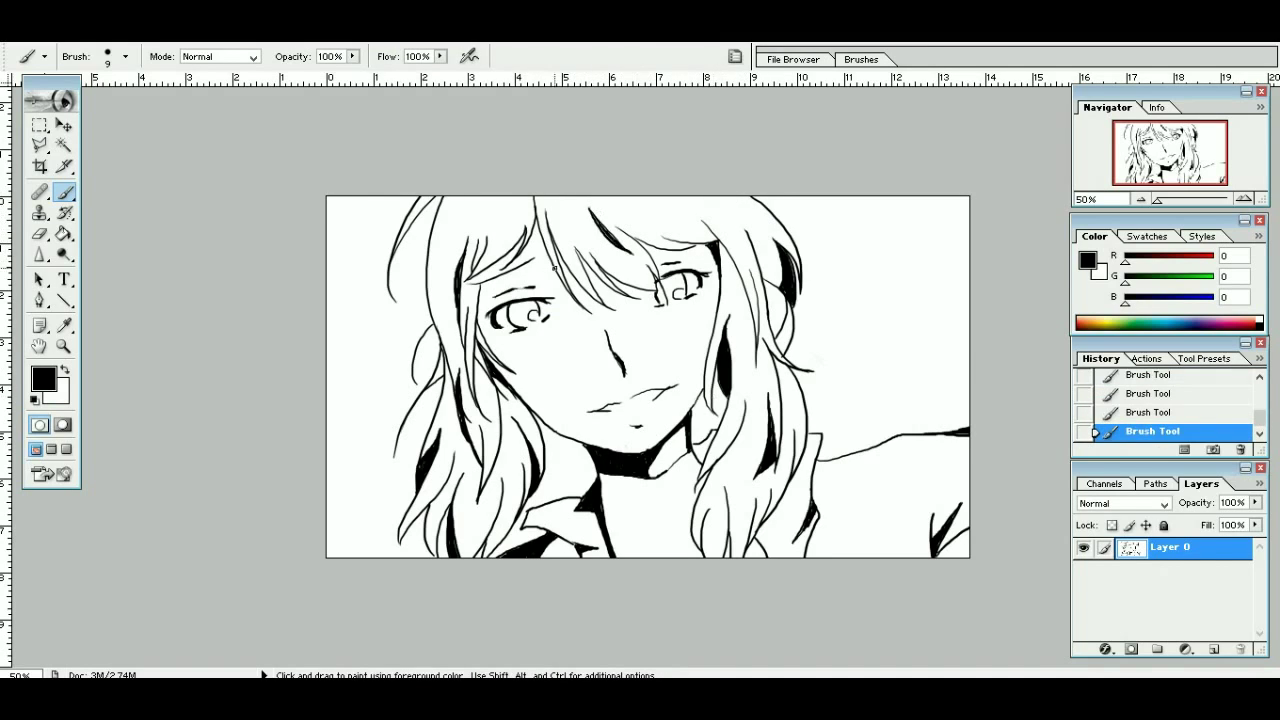
mouse_move(488, 197)
mouse_down()
mouse_move(490, 230)
mouse_move(483, 190)
mouse_move(469, 261)
mouse_move(488, 188)
mouse_move(488, 298)
mouse_move(484, 230)
mouse_up()
key(ctrl+alt+z)
key(ctrl+alt+z)
key(ctrl+alt+z)
key(ctrl+alt+z)
mouse_move(816, 434)
mouse_down()
mouse_move(758, 540)
mouse_move(763, 526)
mouse_move(766, 558)
mouse_up()
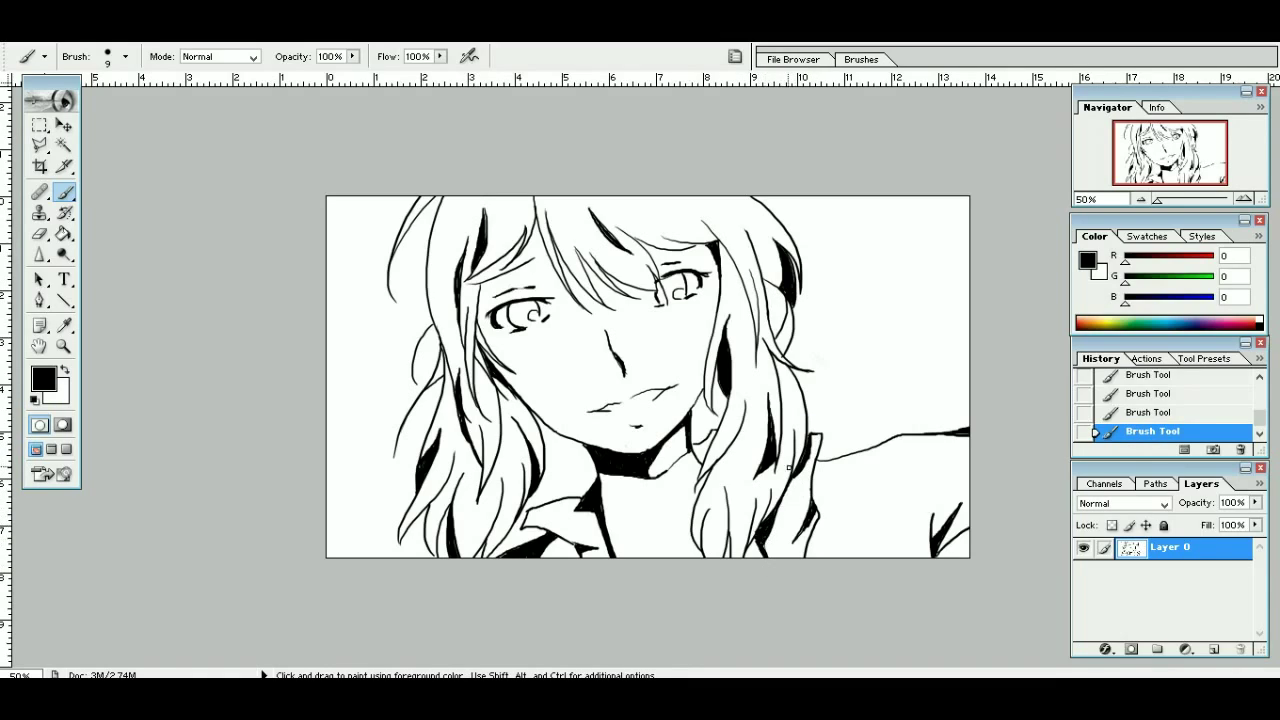
Step: Try thickening the left collar's outline, undo the strokes, and darken the small mark beneath the lower lip
drag(529, 512, 582, 499)
mouse_move(530, 512)
mouse_down()
mouse_move(525, 527)
mouse_move(548, 530)
mouse_up()
key(ctrl+z)
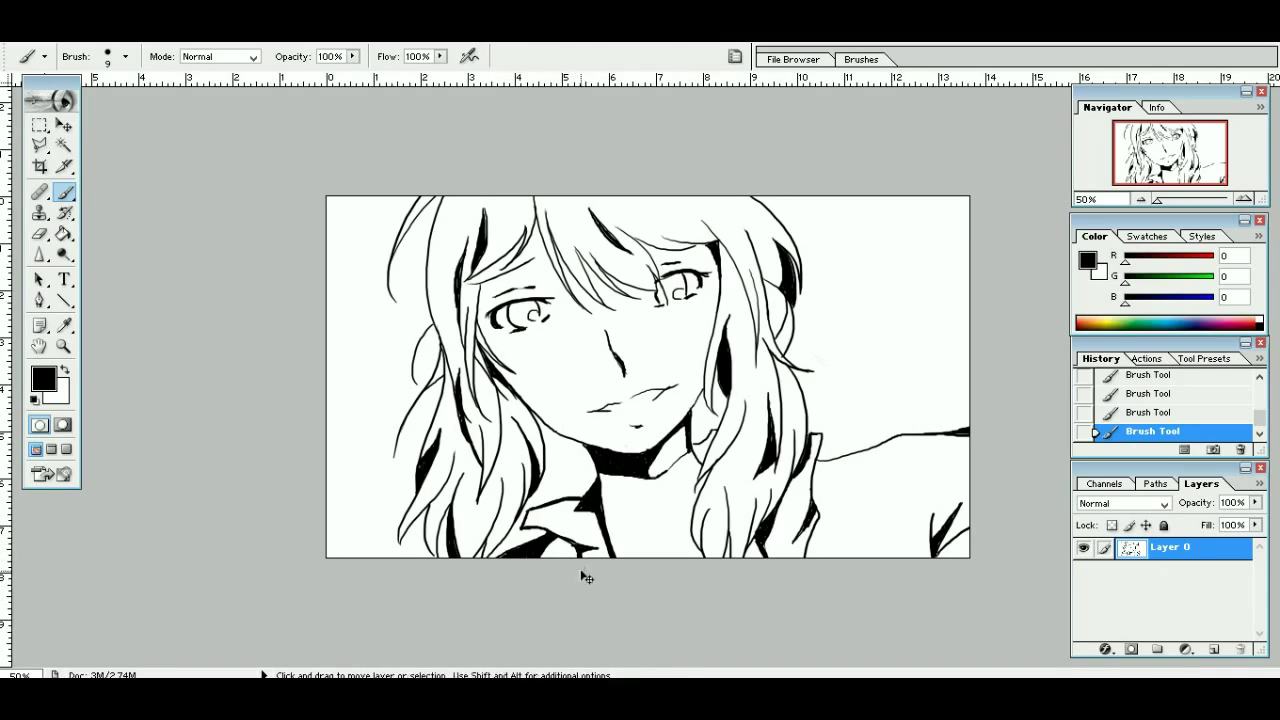
click(488, 420)
drag(693, 433, 706, 434)
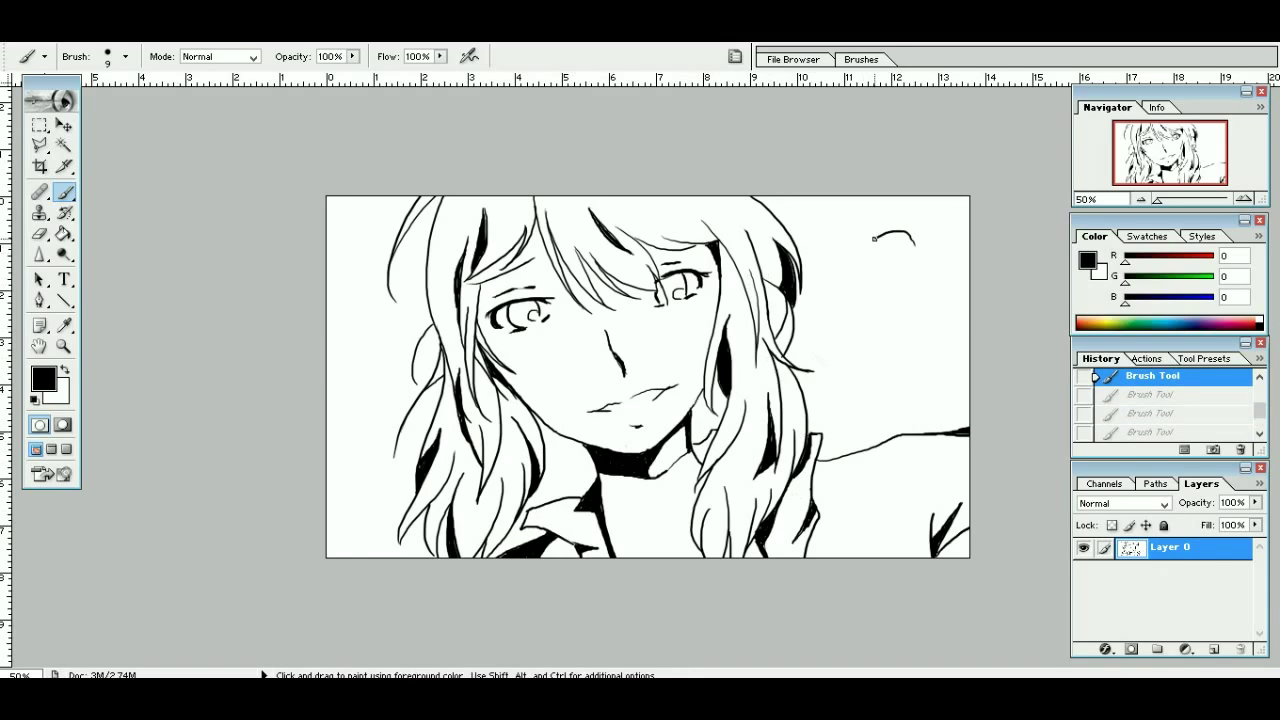
drag(910, 216, 898, 234)
key(ctrl+z)
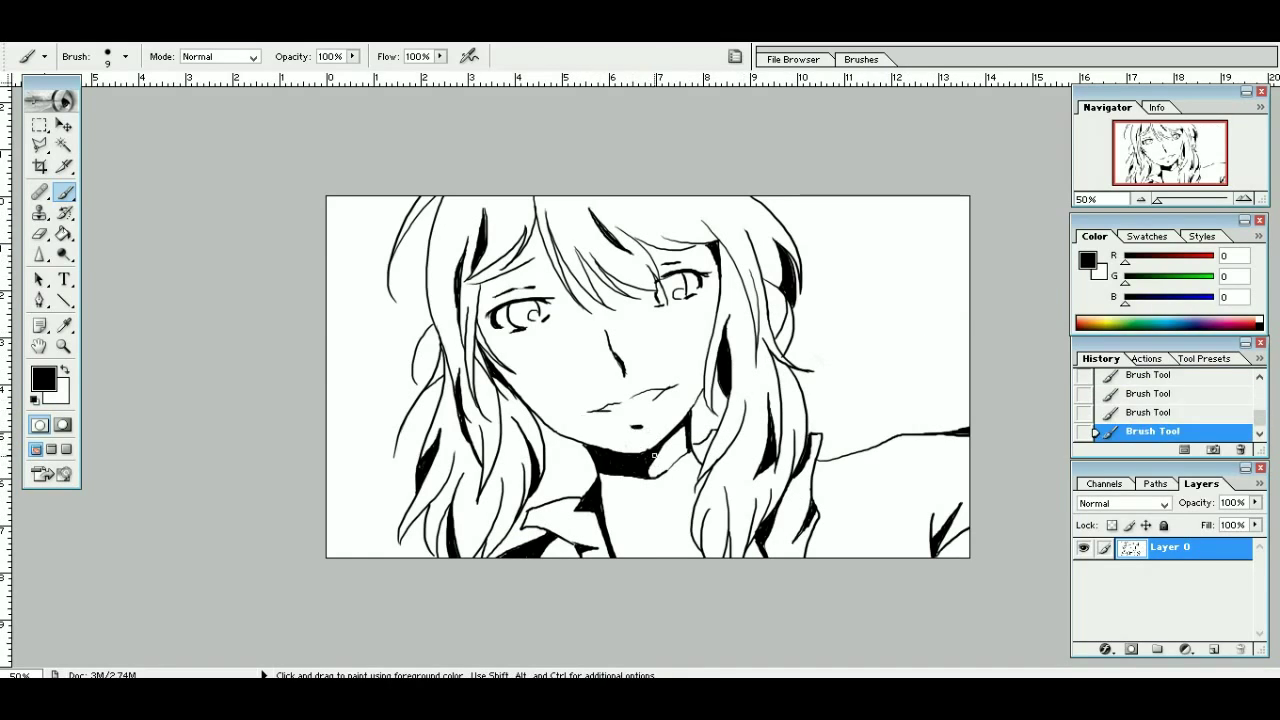
Step: Erase the lower part of the nose shadow with white and redraw it as a solid black teardrop shape
key(x)
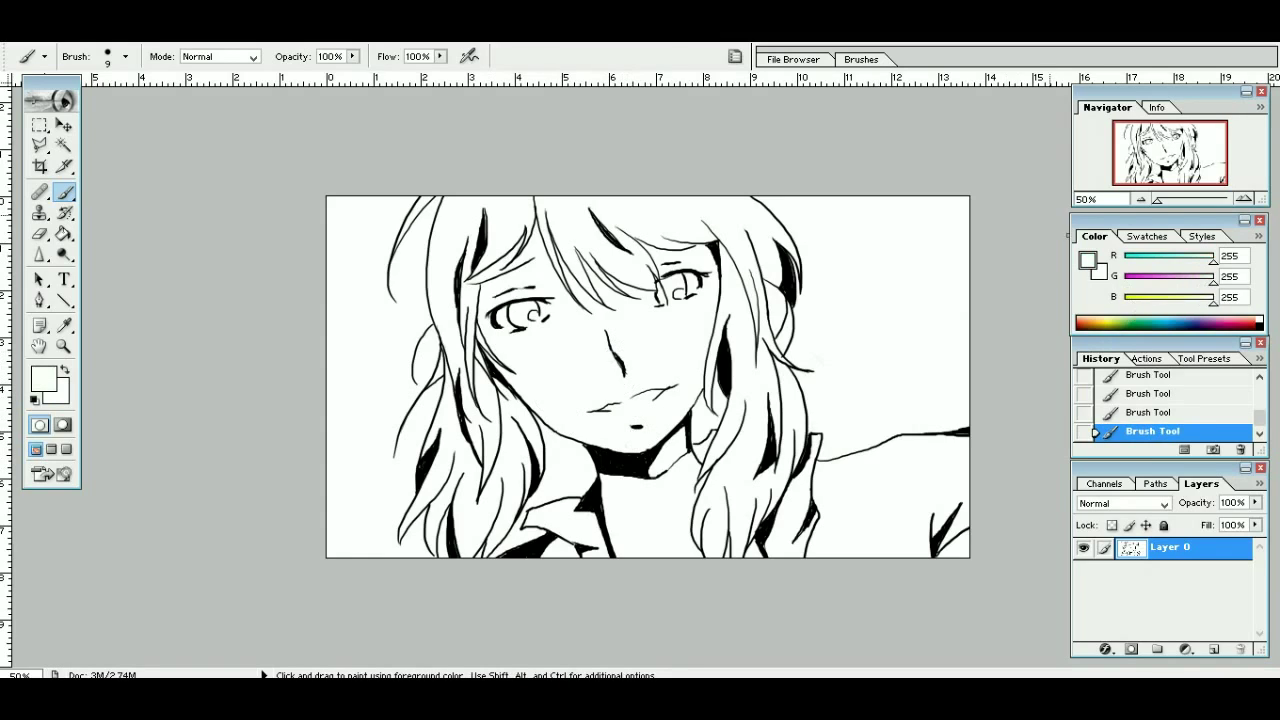
key(x)
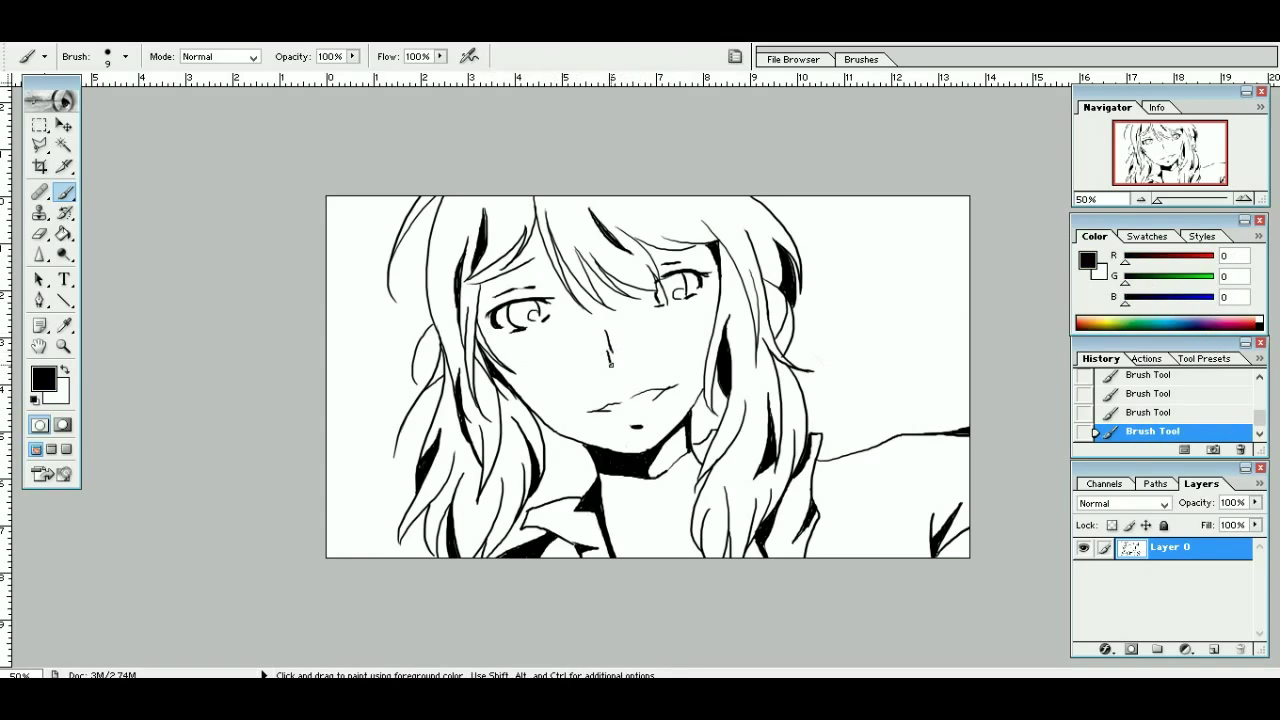
drag(613, 343, 617, 366)
key(ctrl+alt+z)
key(ctrl+alt+z)
drag(611, 343, 620, 372)
key(ctrl+alt+z)
key(ctrl+alt+z)
key(ctrl+alt+z)
key(ctrl+alt+z)
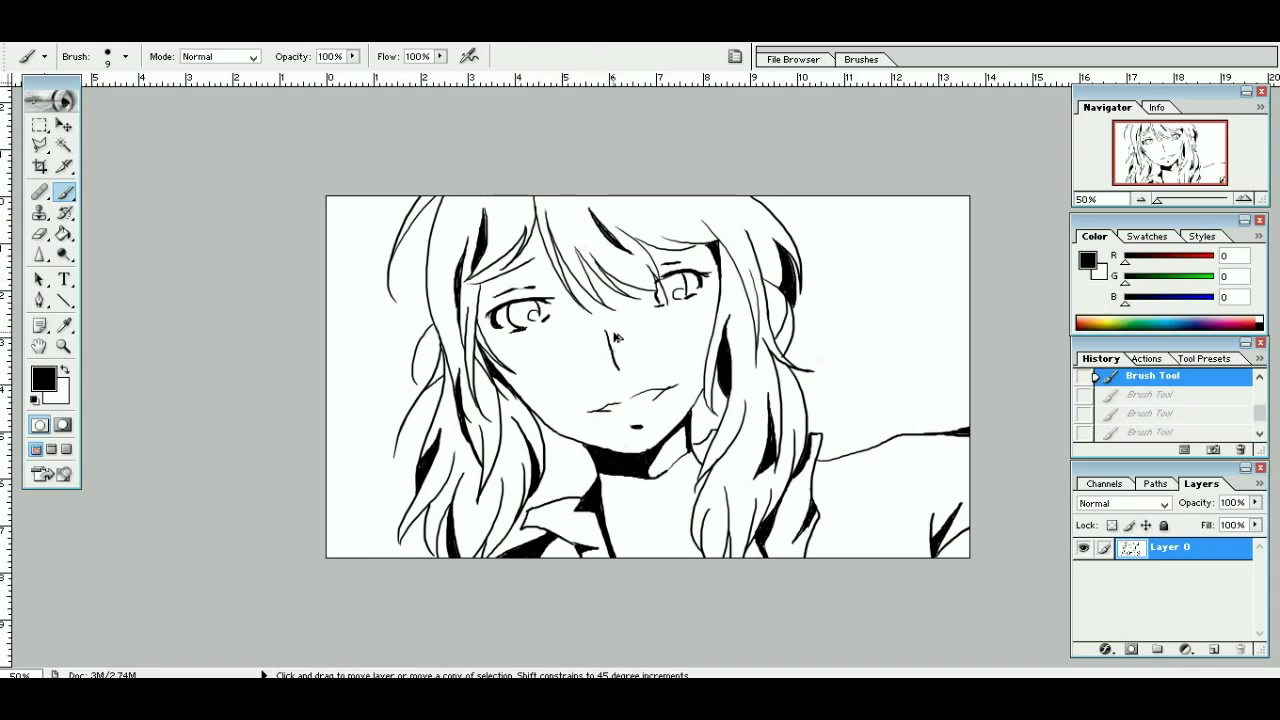
key(ctrl+shift+z)
key(ctrl+shift+z)
drag(609, 351, 614, 360)
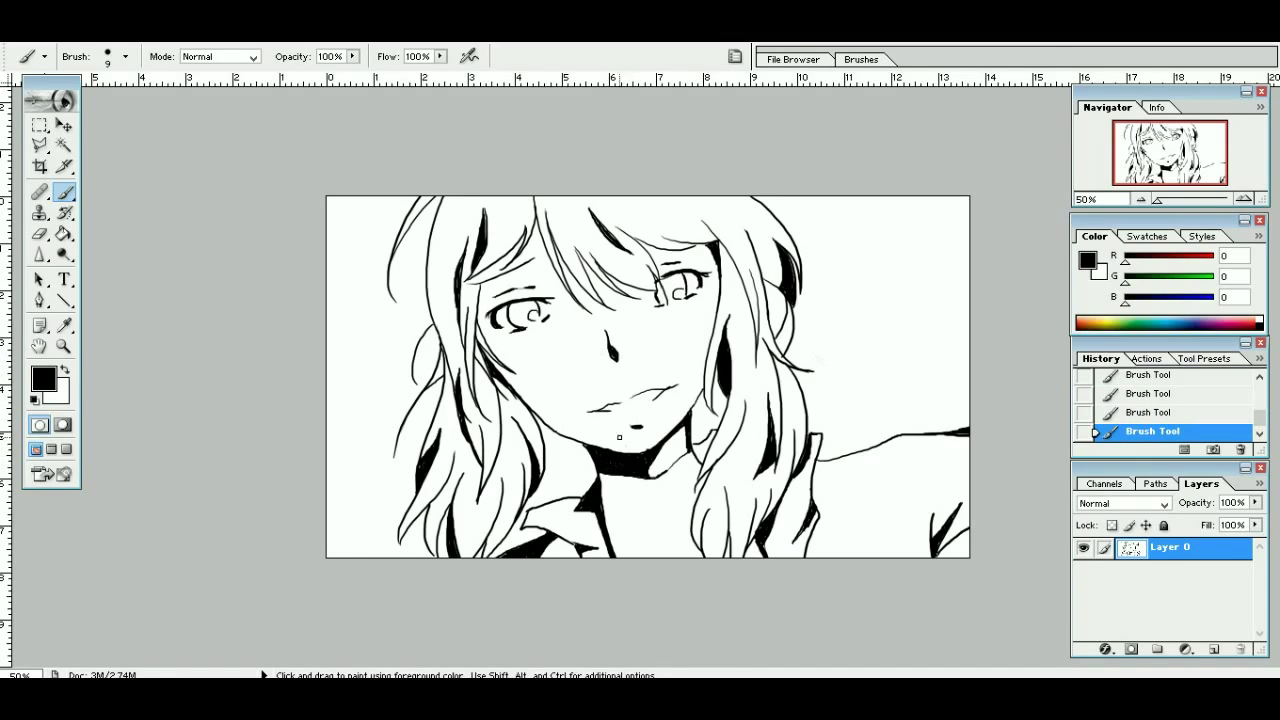
Step: Trim the nose shadow to a slimmer shape, leaving the Brush tool set to black
click(40, 125)
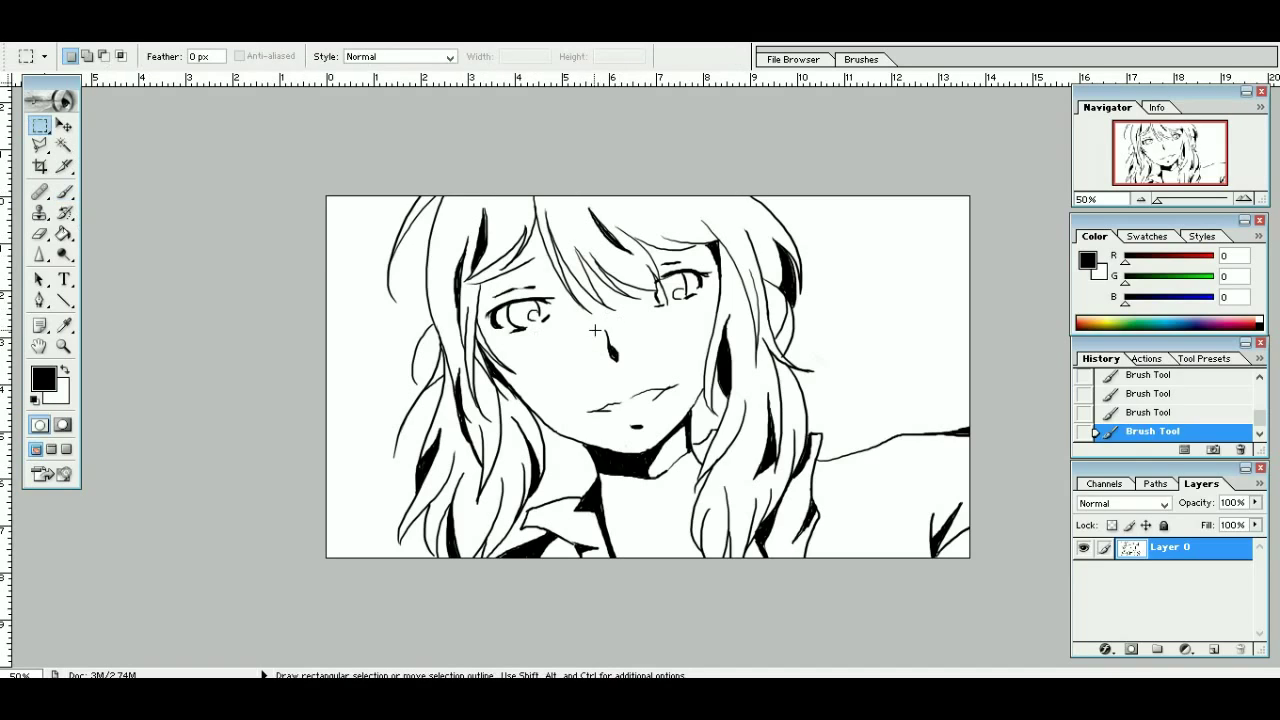
click(651, 369)
mouse_move(597, 333)
mouse_down()
mouse_move(651, 369)
mouse_move(612, 362)
mouse_up()
click(40, 234)
click(65, 192)
click(65, 370)
key(x)
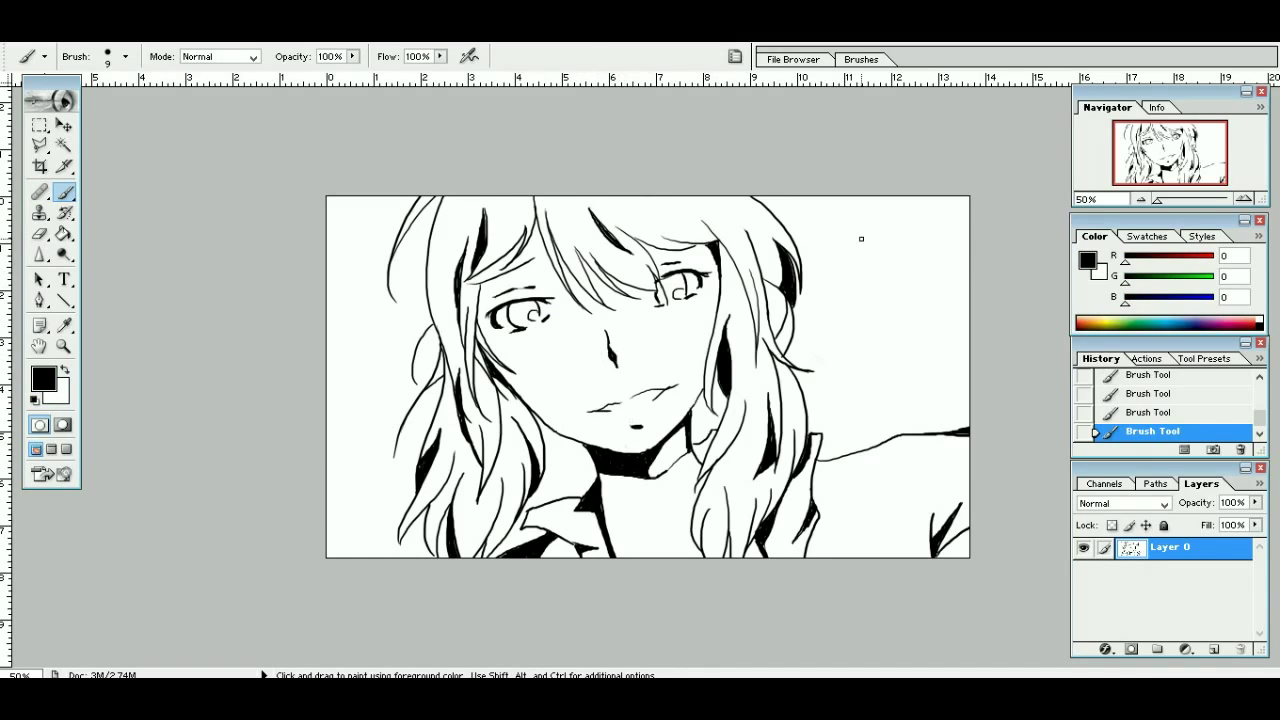
Step: Draw loose background lines: a curled stroke at the upper right and short curves at the right and left canvas edges
drag(858, 220, 856, 240)
key(ctrl+z)
key(ctrl+z)
drag(968, 200, 868, 250)
key(ctrl+z)
mouse_move(931, 196)
mouse_down()
mouse_move(868, 247)
mouse_move(854, 237)
mouse_up()
key(ctrl+z)
drag(969, 263, 865, 333)
key(ctrl+z)
drag(969, 241, 893, 287)
key(ctrl+z)
drag(969, 269, 917, 302)
drag(362, 437, 327, 474)
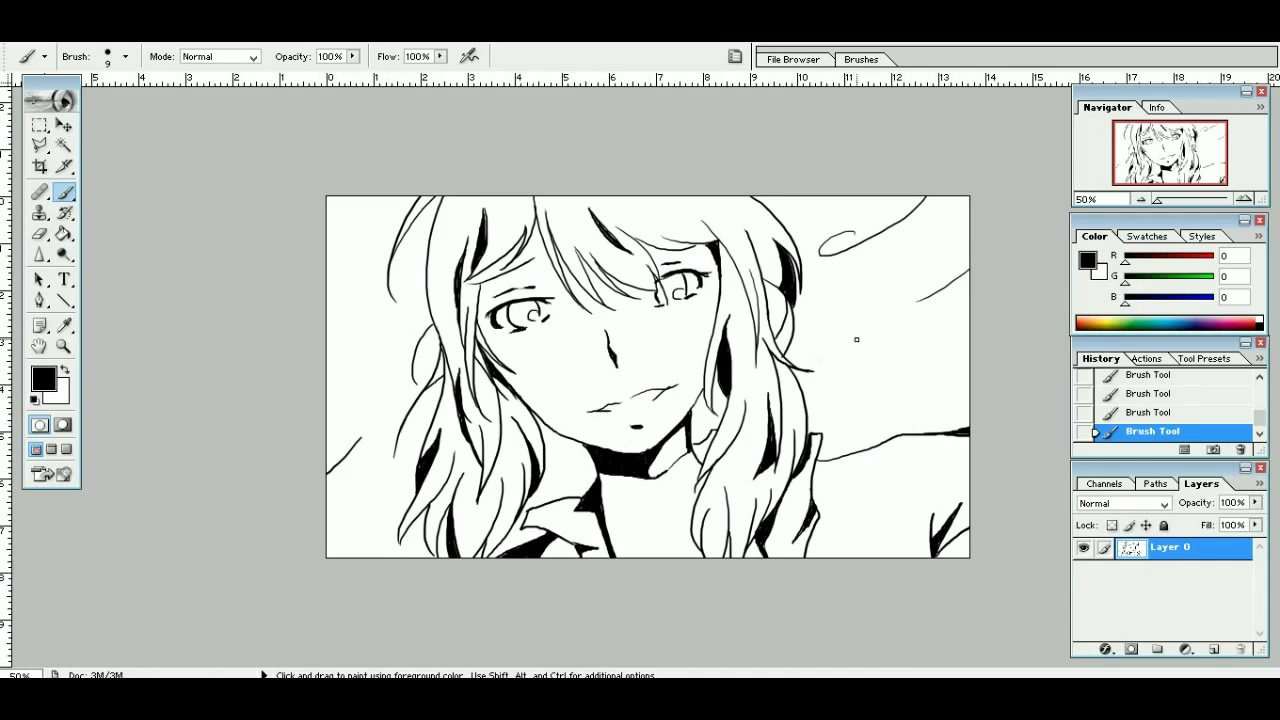
Step: Handwrite "I'm Sorry..." in black on two lines in the empty area right of the hair
drag(838, 322, 840, 351)
drag(830, 323, 844, 319)
mouse_move(853, 322)
mouse_down()
mouse_move(867, 337)
mouse_move(828, 347)
mouse_move(869, 342)
mouse_move(842, 398)
mouse_up()
key(ctrl+alt+z)
key(ctrl+alt+z)
key(ctrl+alt+z)
drag(876, 375, 917, 366)
key(ctrl+z)
drag(935, 364, 921, 390)
key(ctrl+z)
click(941, 369)
click(950, 368)
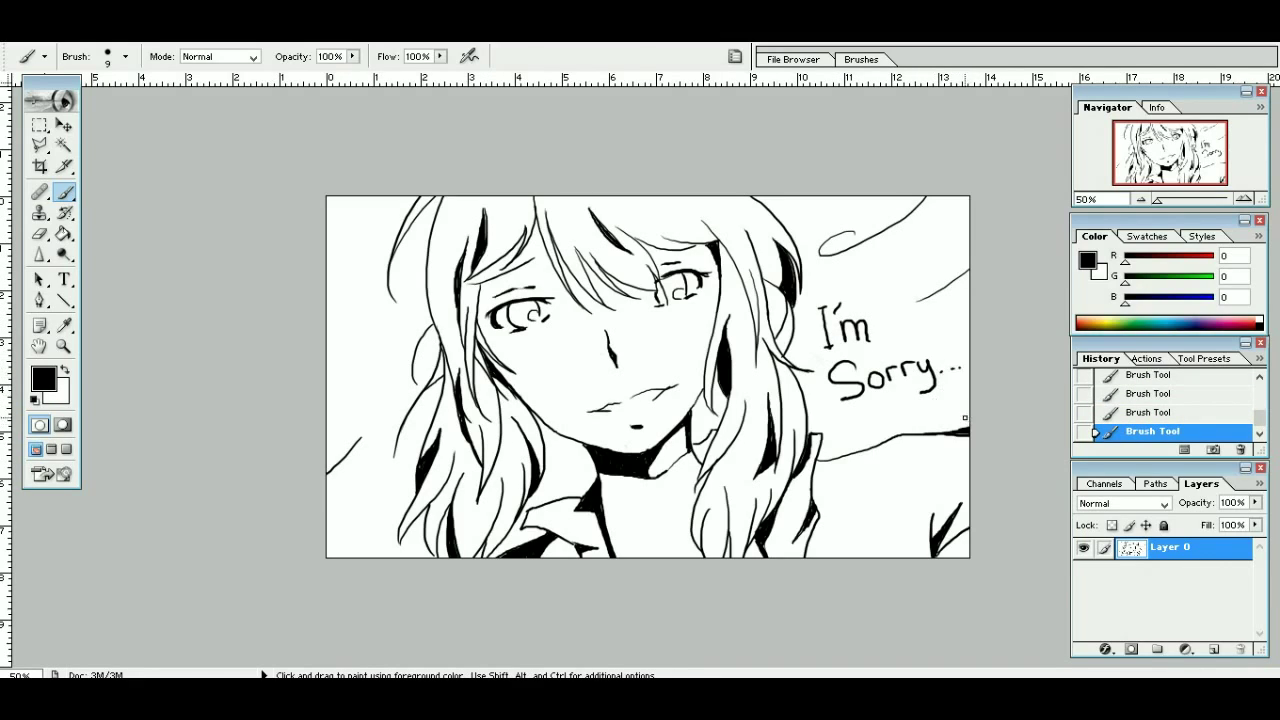
Step: Undo all strokes of the handwritten "I'm Sorry..." lettering
key(ctrl+alt+z)
key(ctrl+alt+z)
key(ctrl+alt+z)
key(ctrl+alt+z)
key(ctrl+alt+z)
key(ctrl+alt+z)
key(ctrl+alt+z)
key(ctrl+alt+z)
key(ctrl+alt+z)
key(ctrl+alt+z)
key(ctrl+alt+z)
key(ctrl+alt+z)
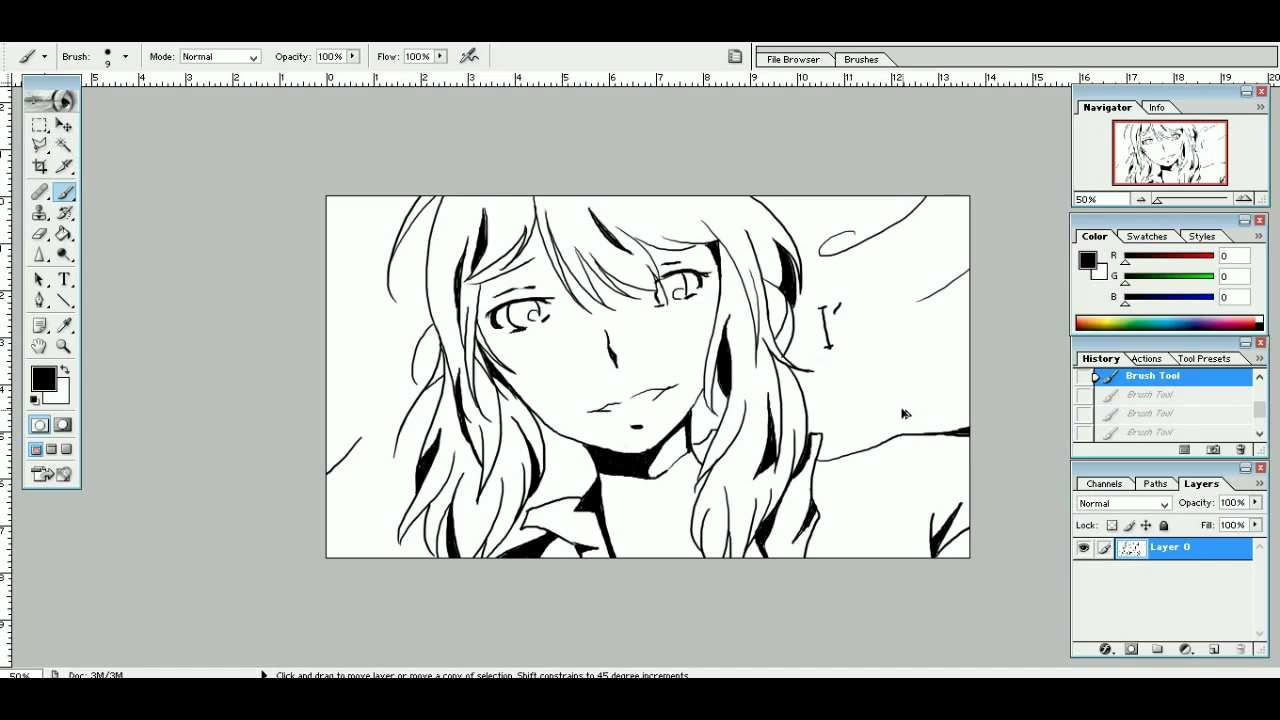
Step: Handwrite the artist's signature with a tall initial letter in the empty area right of the hair
mouse_move(827, 308)
mouse_down()
mouse_move(837, 362)
mouse_move(861, 376)
mouse_move(847, 285)
mouse_up()
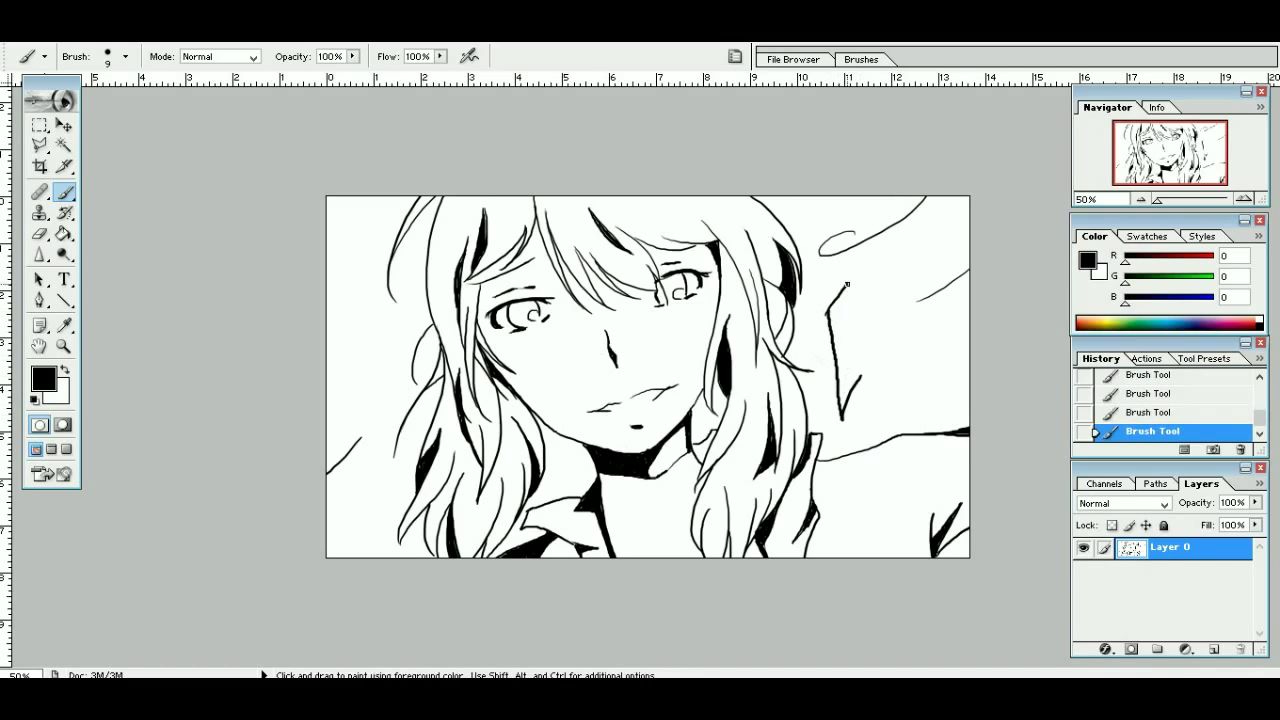
drag(839, 352, 852, 318)
drag(848, 357, 860, 371)
drag(866, 349, 867, 348)
drag(873, 349, 886, 362)
mouse_move(873, 368)
mouse_down()
mouse_move(878, 352)
mouse_move(898, 366)
mouse_up()
drag(898, 348, 884, 366)
drag(900, 352, 925, 362)
drag(925, 350, 915, 384)
drag(938, 330, 940, 362)
drag(944, 318, 956, 358)
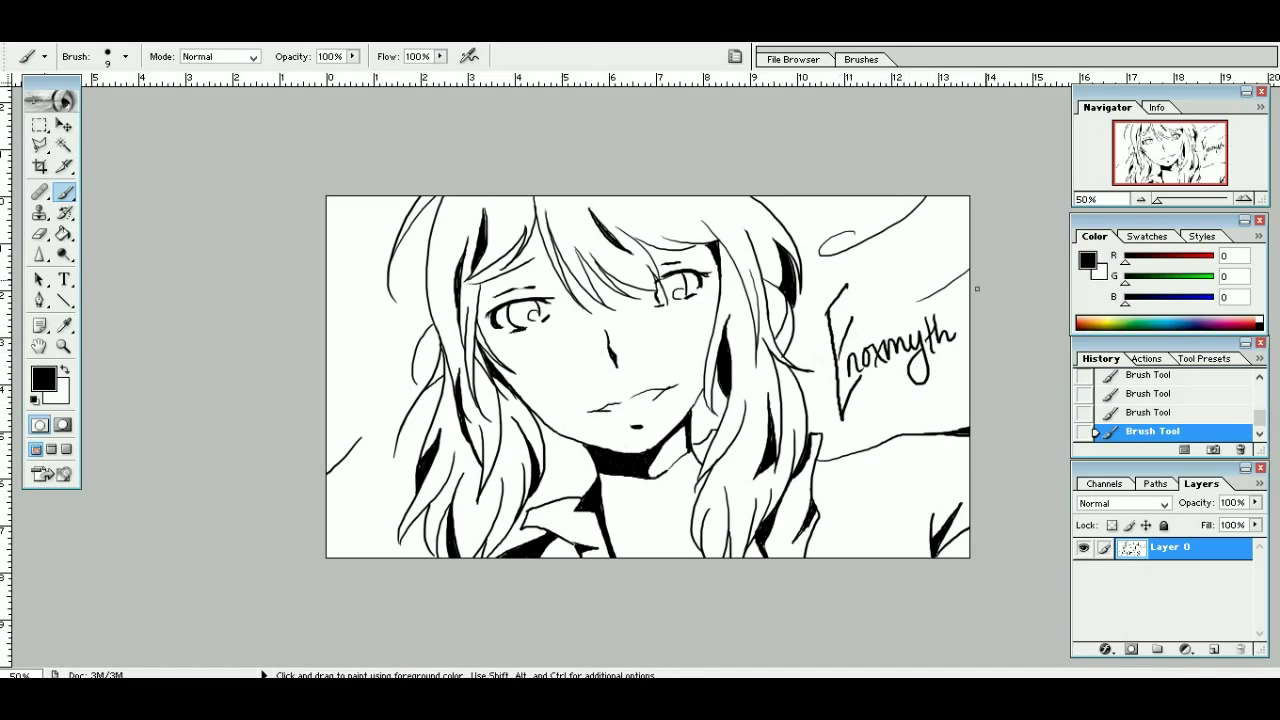
key(x)
key(x)
drag(837, 338, 854, 317)
key(ctrl+z)
drag(866, 411, 878, 412)
key(ctrl+z)
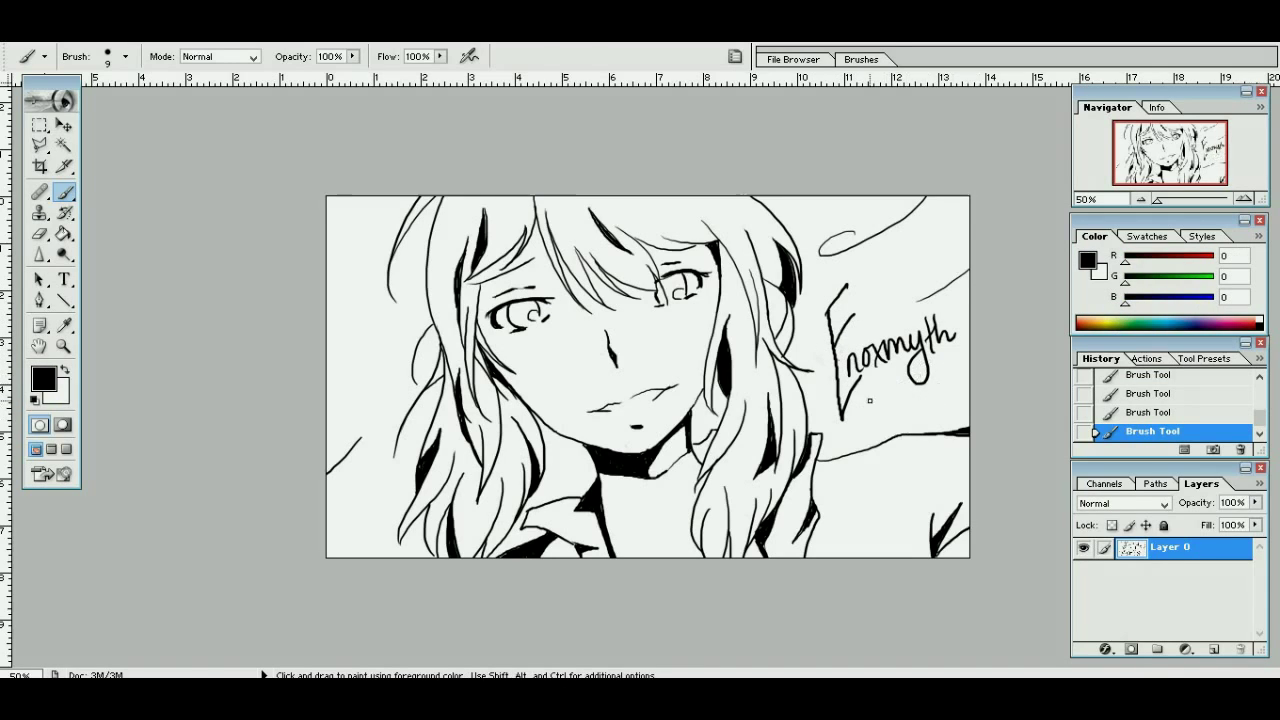